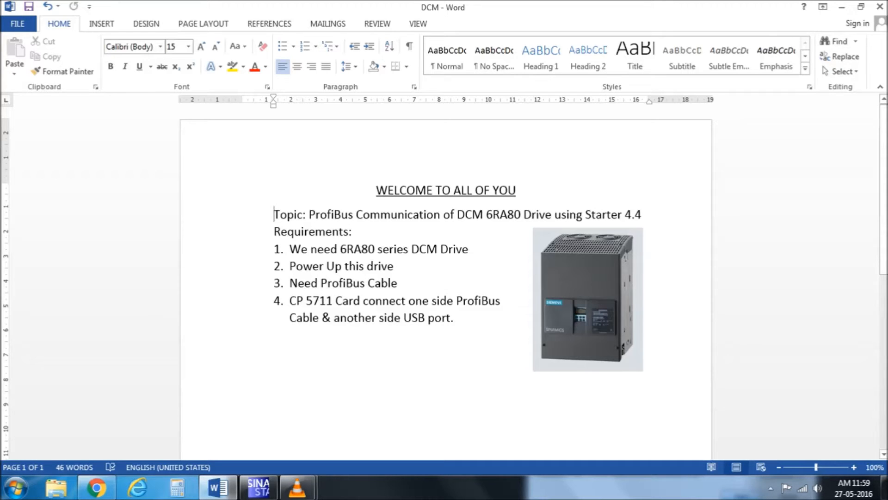
Highlight 'CP 5711' and 'USB port' in requirement 4 of the Word notes.
left_click_drag(290, 302, 456, 301)
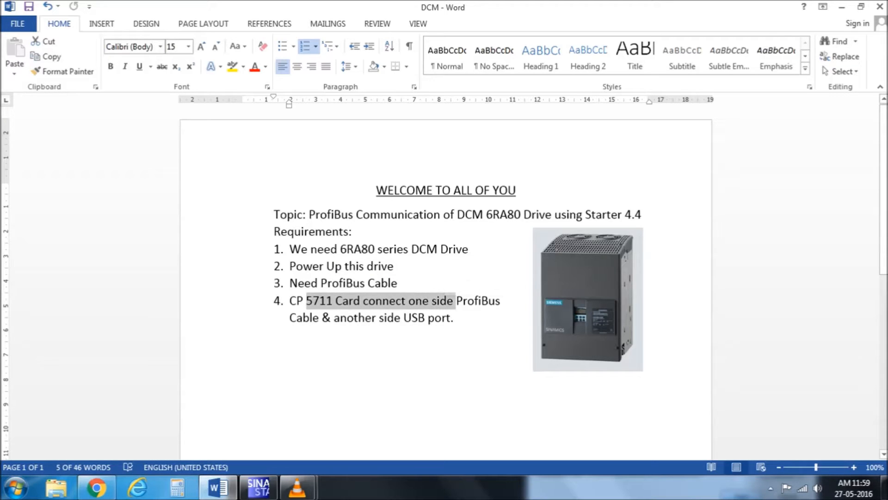
left_click(411, 317)
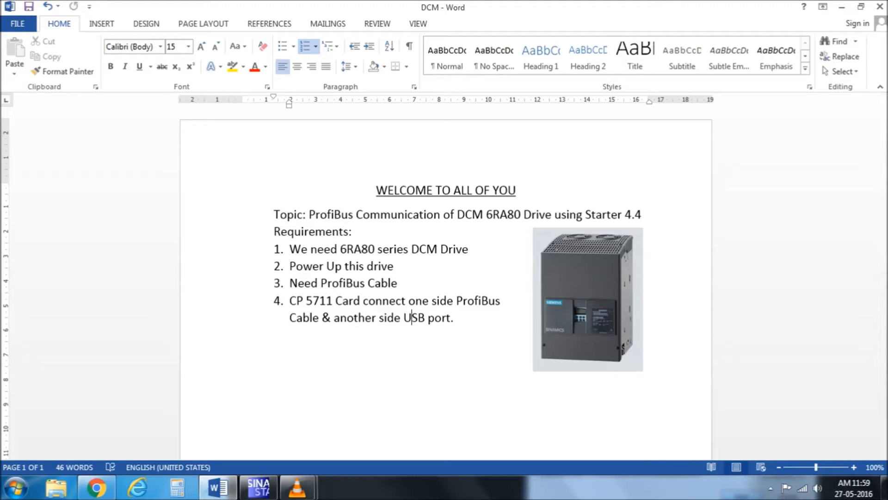
left_click_drag(290, 301, 336, 300)
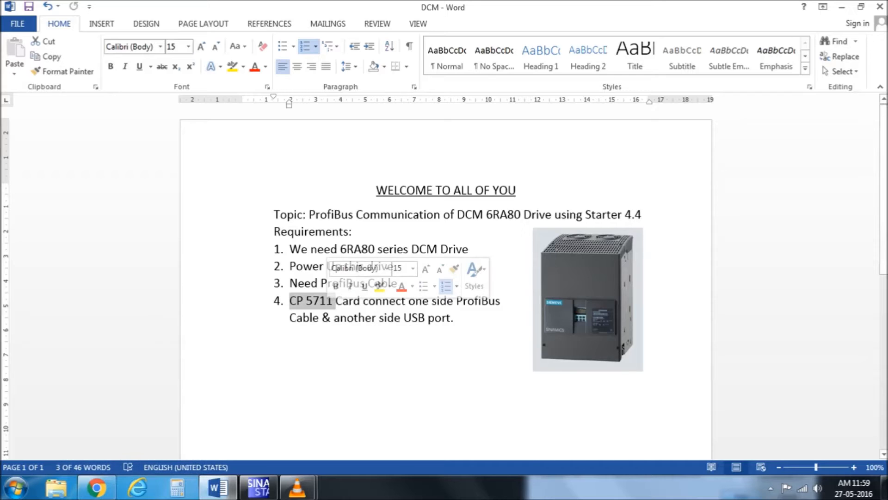
left_click_drag(404, 317, 456, 319)
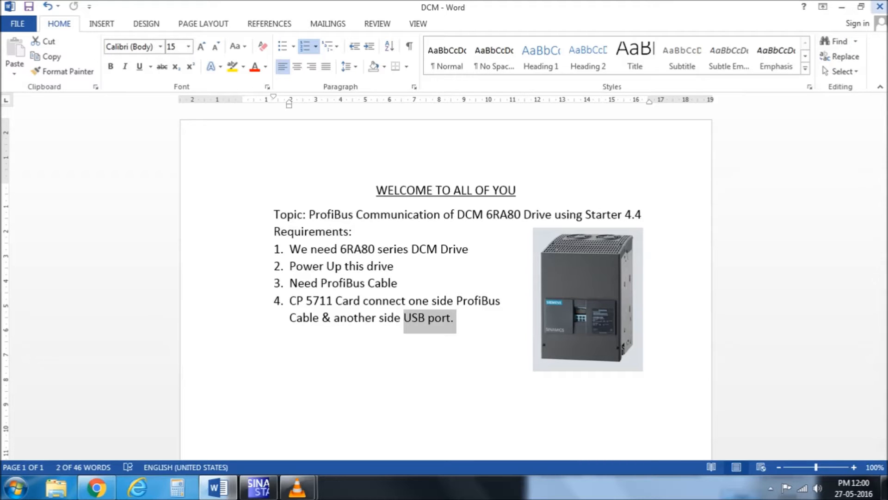
Close the Word document and the previous STARTER session, answering its save prompt.
left_click(879, 6)
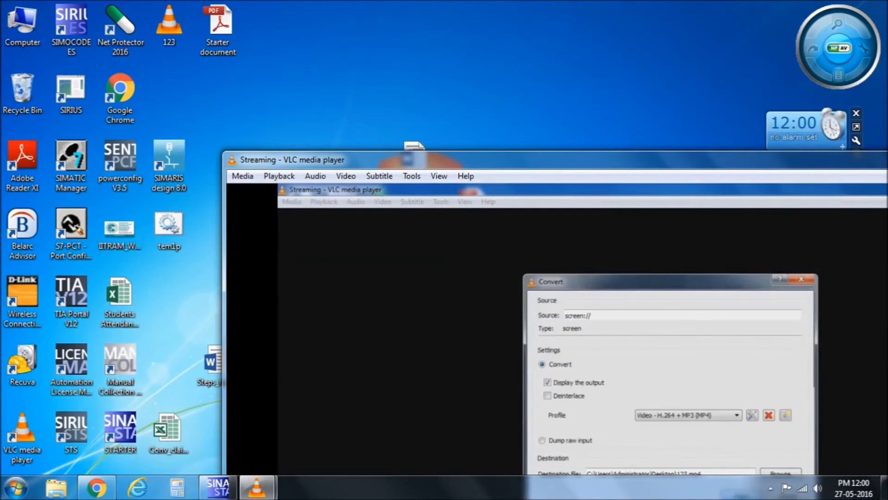
right_click(217, 487)
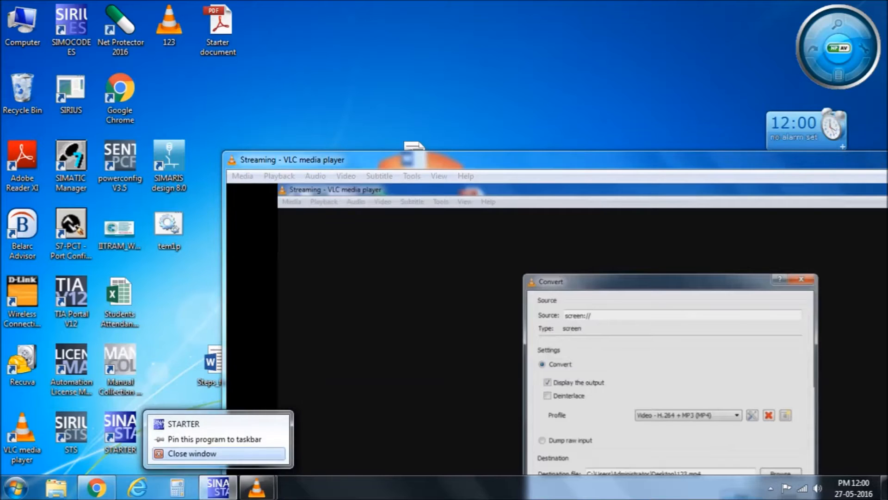
left_click(194, 454)
left_click(446, 272)
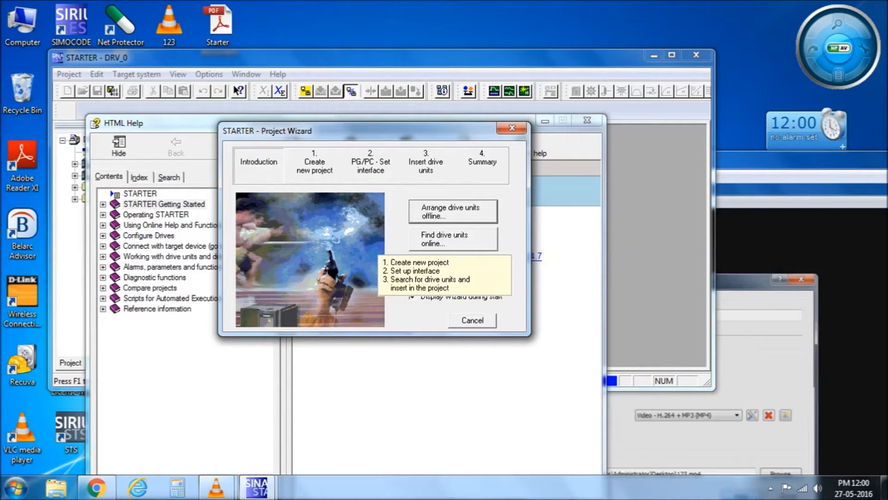
Start a new project named DRV and browse for its storage location.
left_click(453, 239)
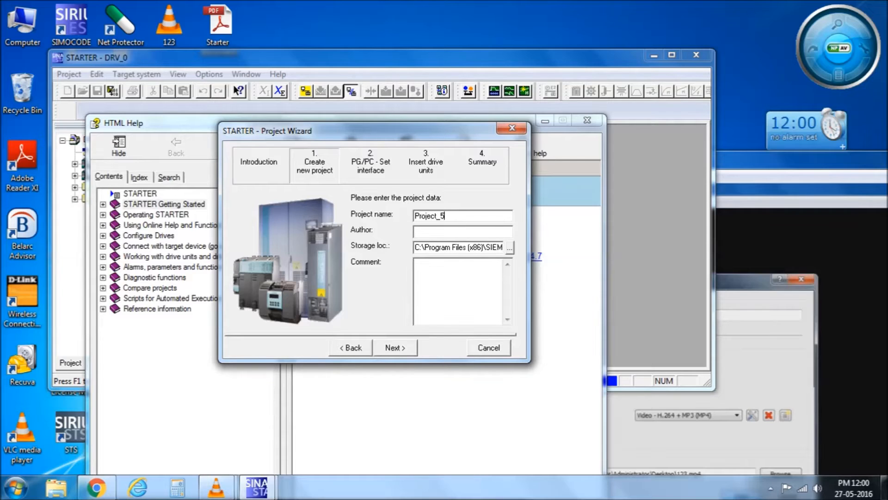
type("DRV")
left_click(510, 247)
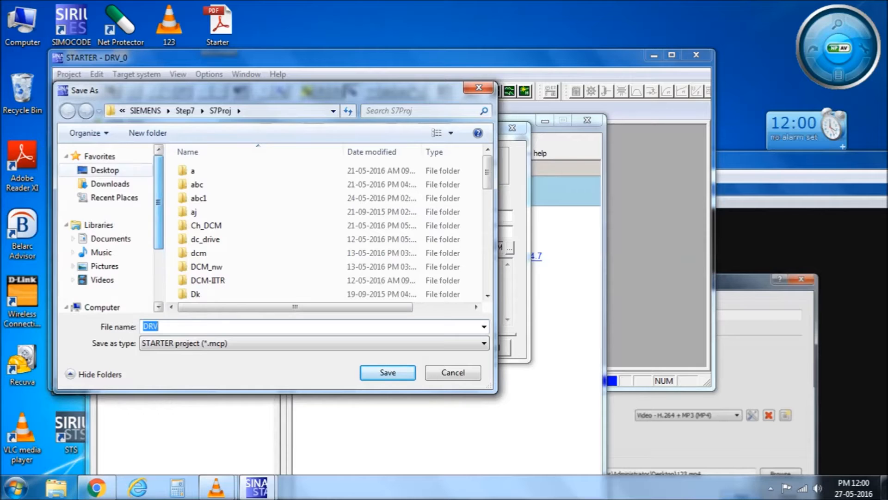
Store the project in D:\Practice_IITRAM\drv and advance the wizard.
left_click_drag(159, 188, 159, 173)
left_click(105, 170)
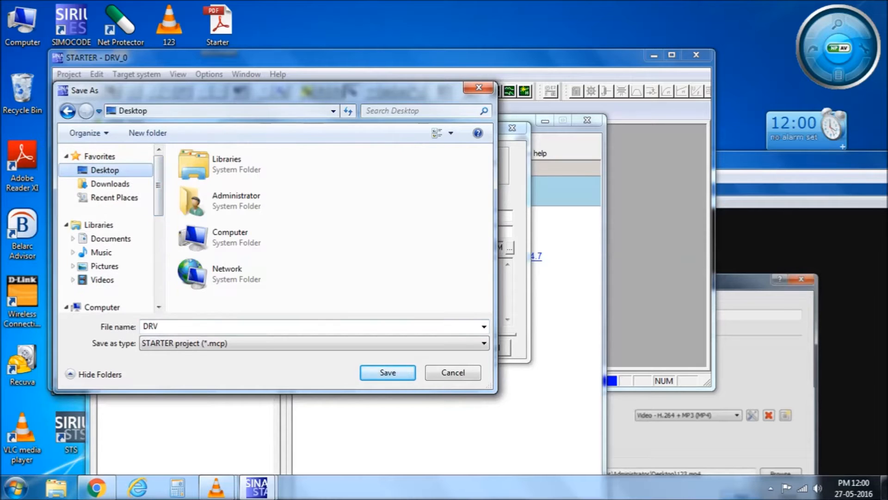
double_click(199, 235)
double_click(222, 218)
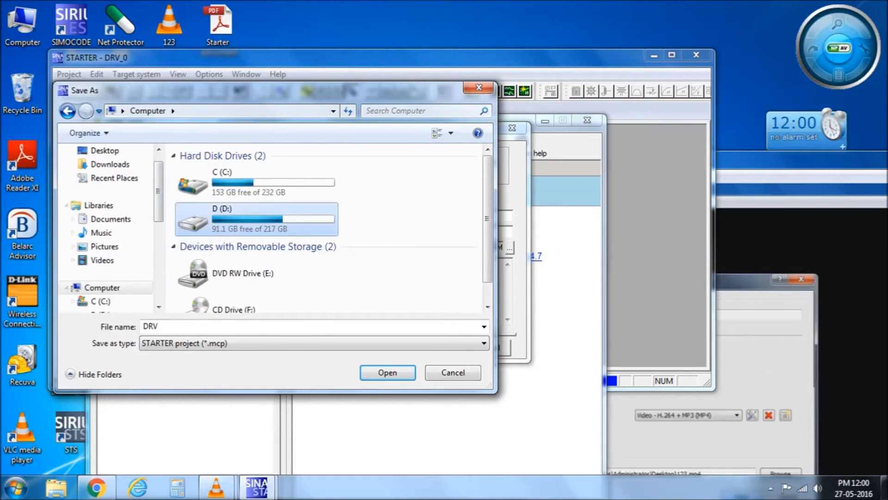
double_click(219, 226)
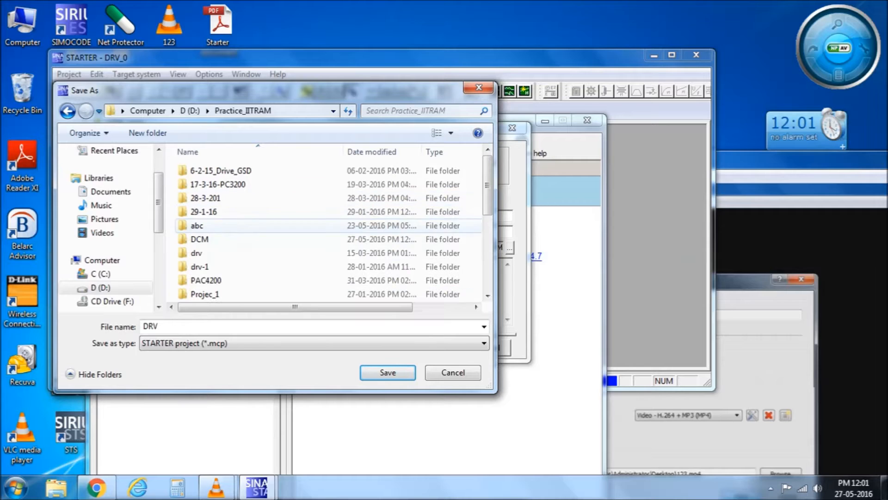
double_click(218, 252)
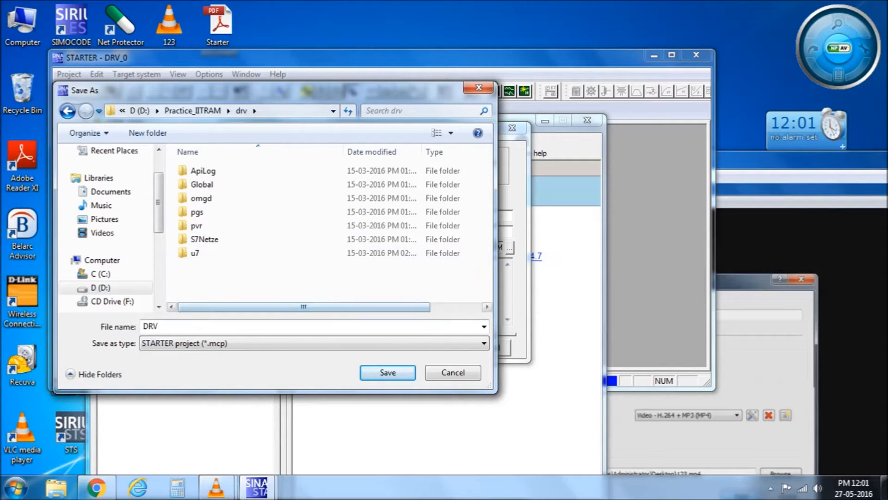
key("Return")
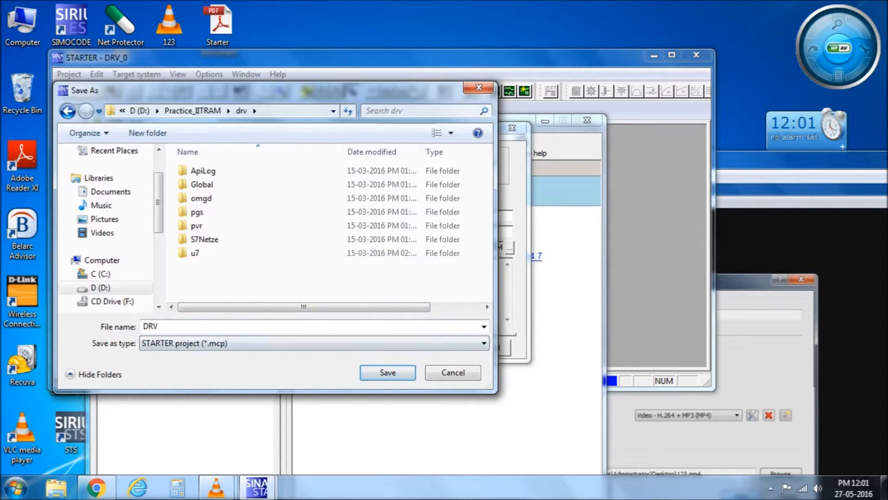
key("Return")
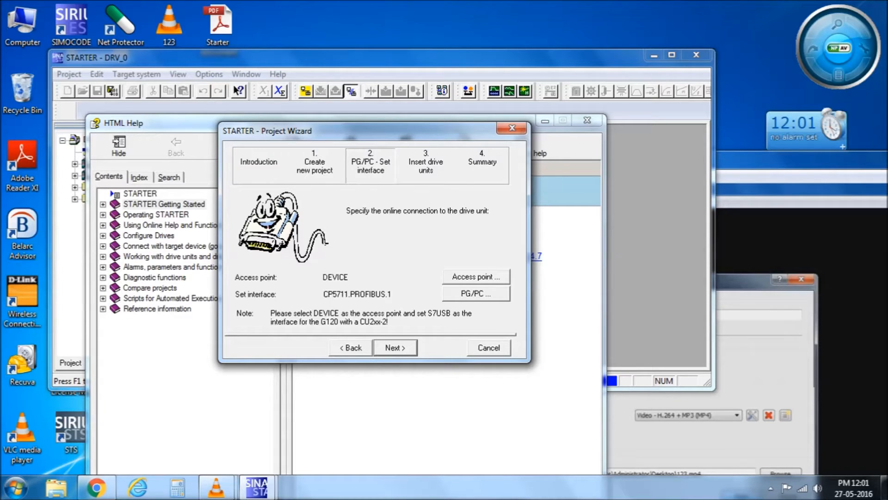
left_click(476, 276)
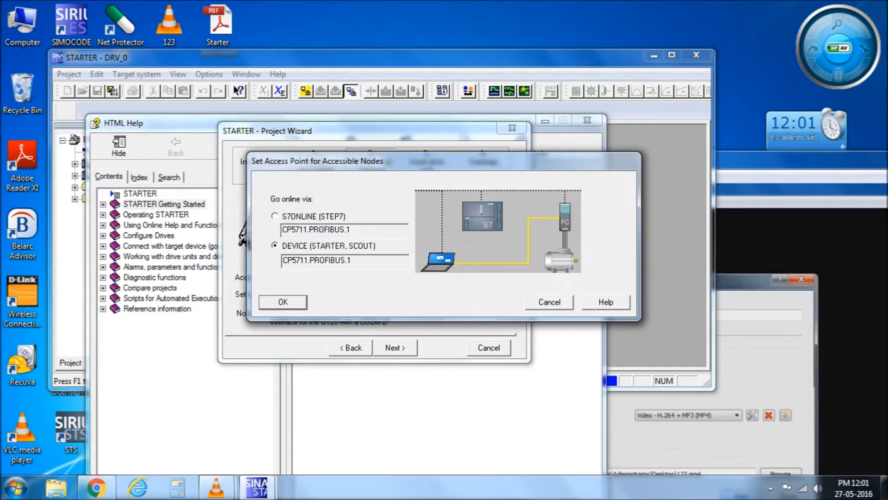
left_click(275, 216)
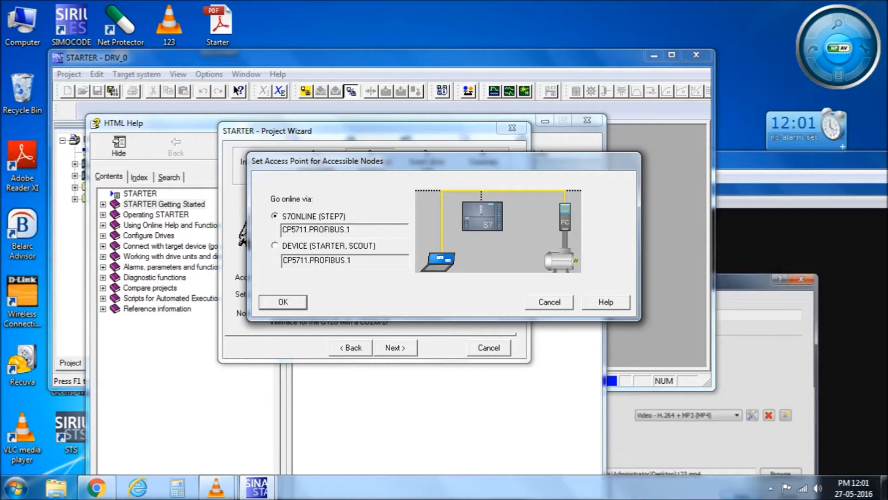
left_click(275, 246)
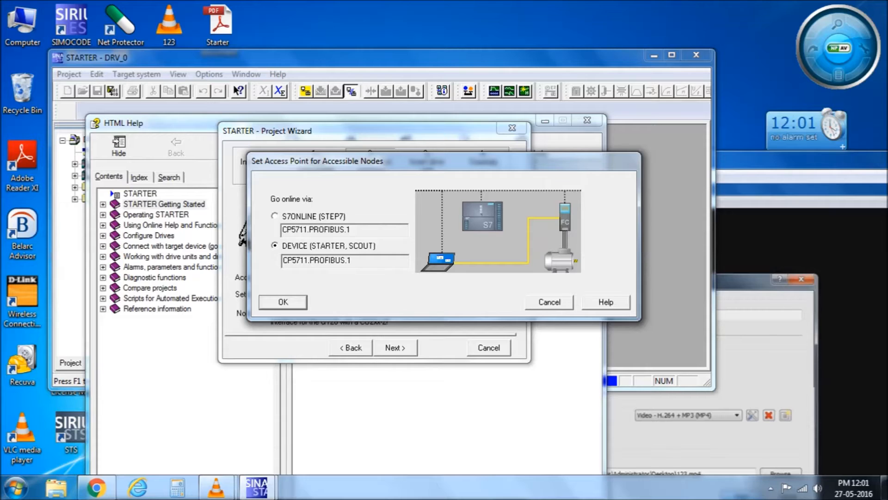
left_click(276, 216)
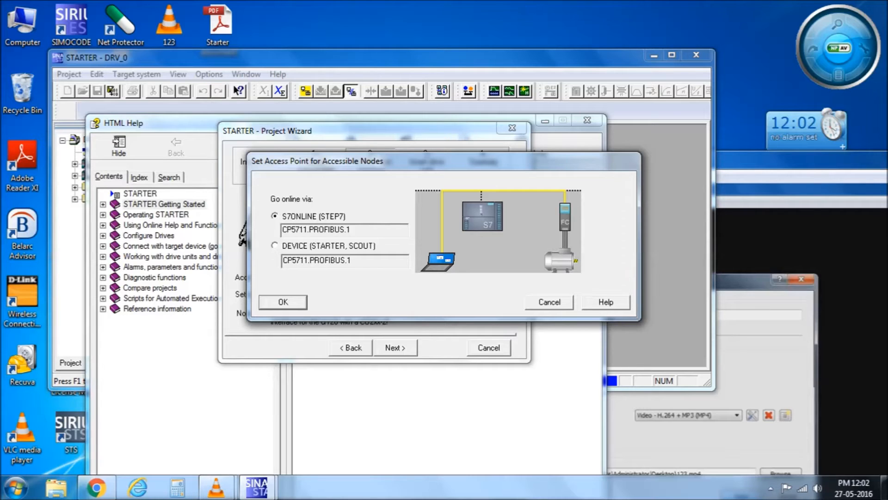
left_click(275, 245)
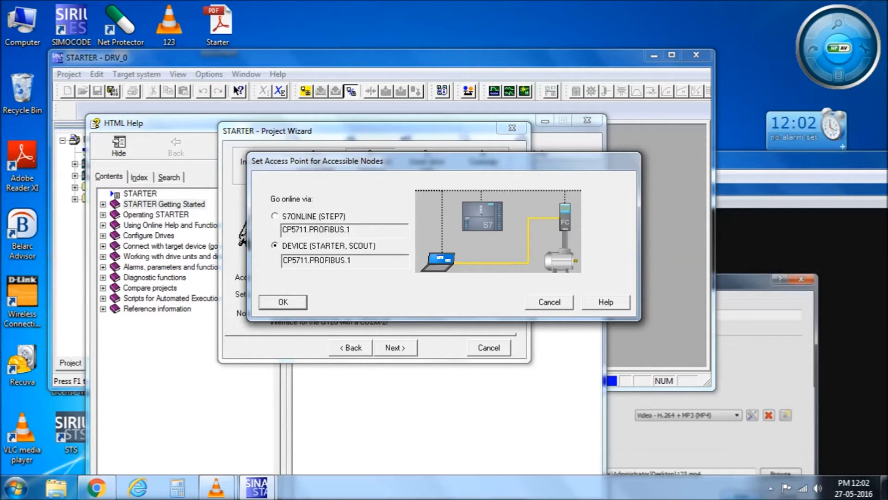
key("Return")
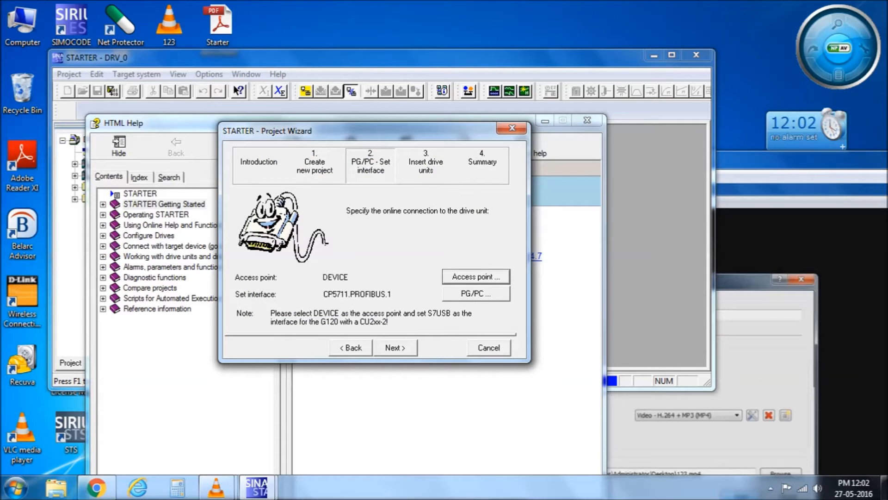
Map the DEVICE (STARTER, SCOUT) access point to CP5711.PROFIBUS.1 in Set PG/PC Interface.
left_click(476, 293)
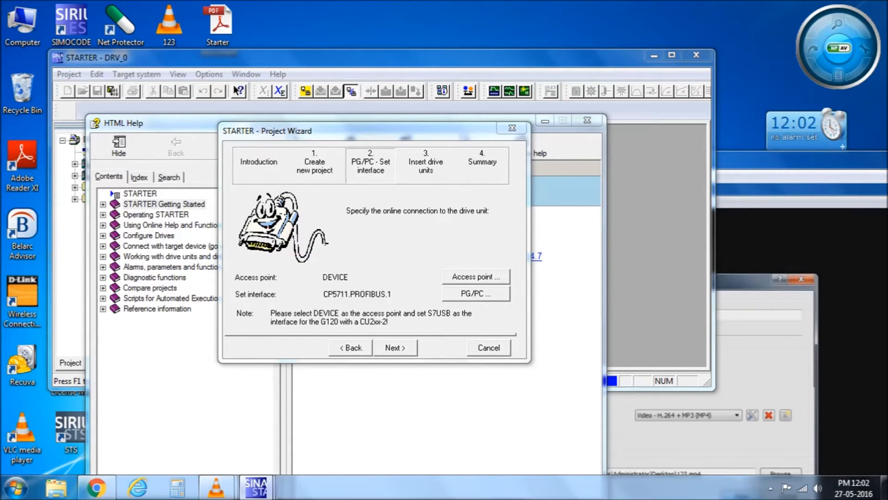
mouse_move(257, 487)
left_click(398, 423)
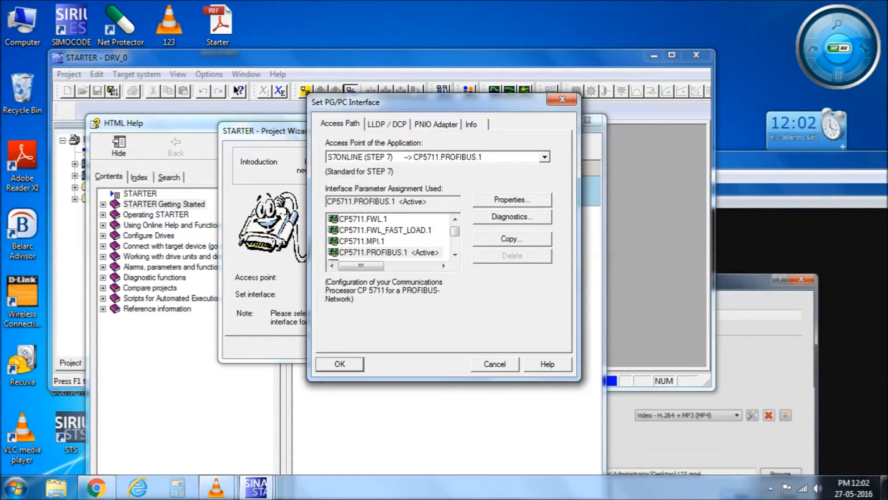
left_click(545, 157)
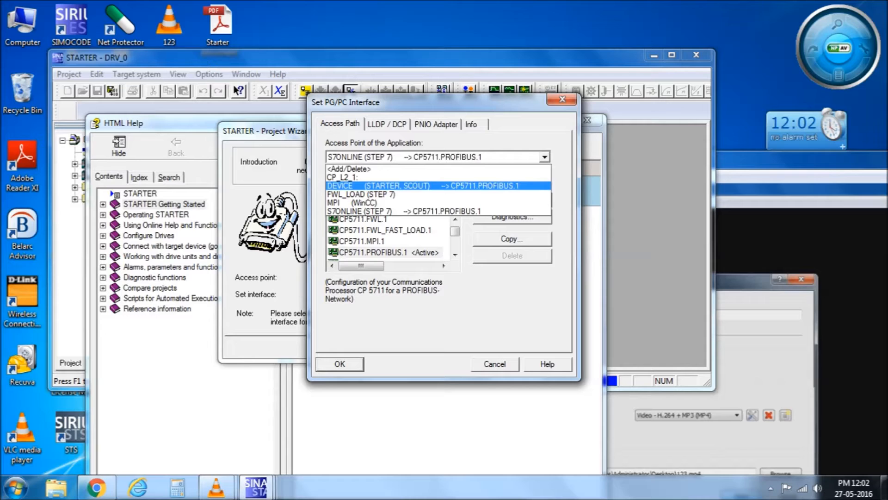
key("Return")
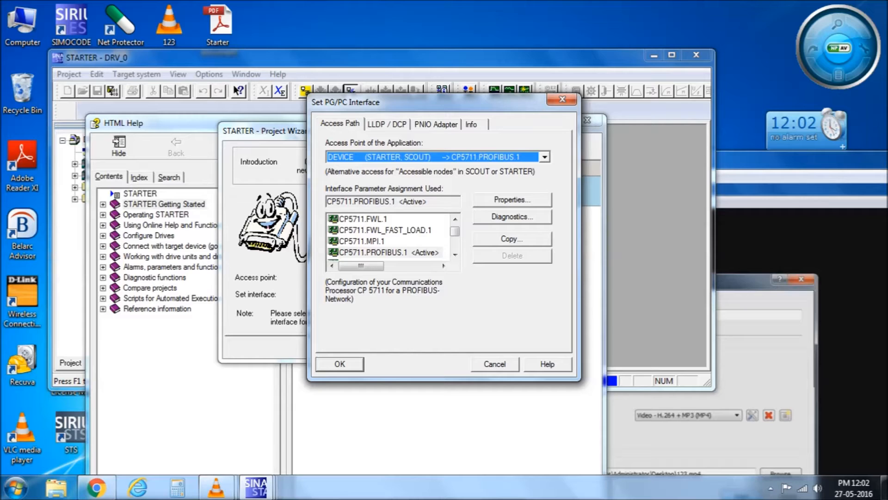
Open the CP5711.PROFIBUS.1 properties and review its PROFIBUS and Mode tabs.
left_click(512, 200)
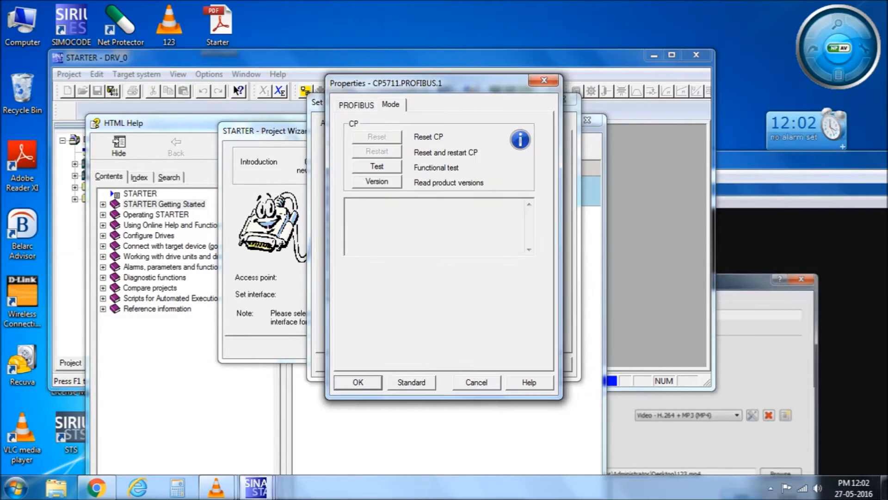
left_click(356, 105)
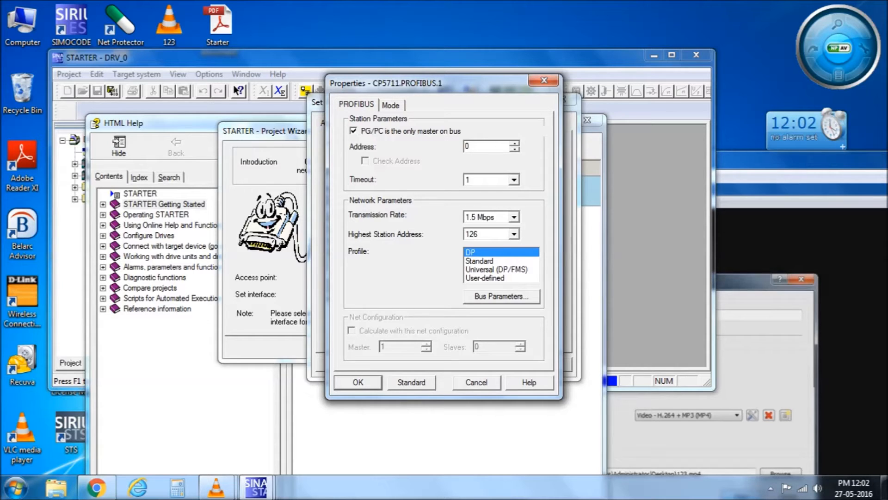
left_click(390, 105)
left_click(357, 105)
Toggle the only-master option off and back on, keeping station address 0 and timeout 1.
left_click(353, 131)
left_click(354, 131)
double_click(468, 147)
left_click(514, 180)
left_click(514, 179)
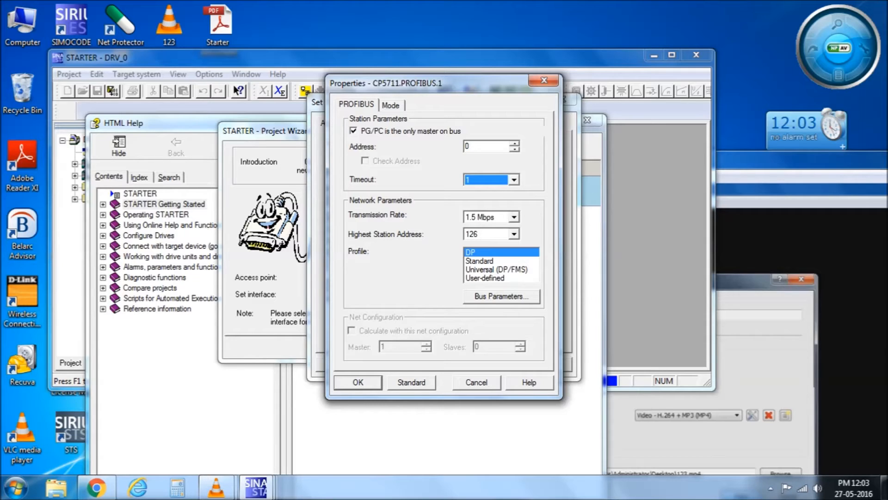
Check the highest address, timeout and rate options, keeping 126, 1 and 1.5 Mbps.
left_click(514, 234)
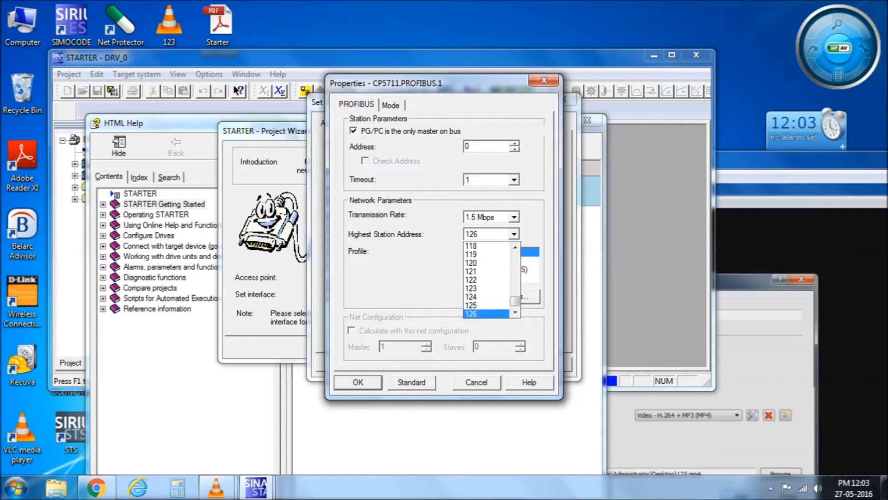
left_click(514, 234)
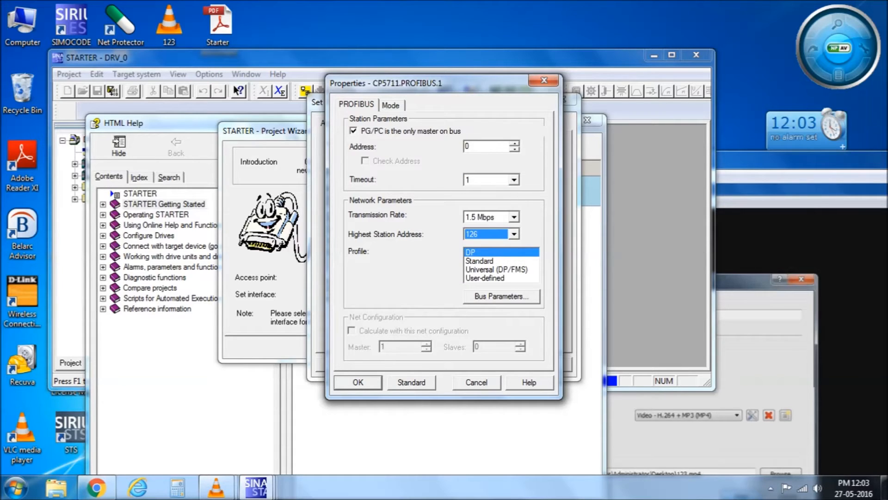
left_click(514, 180)
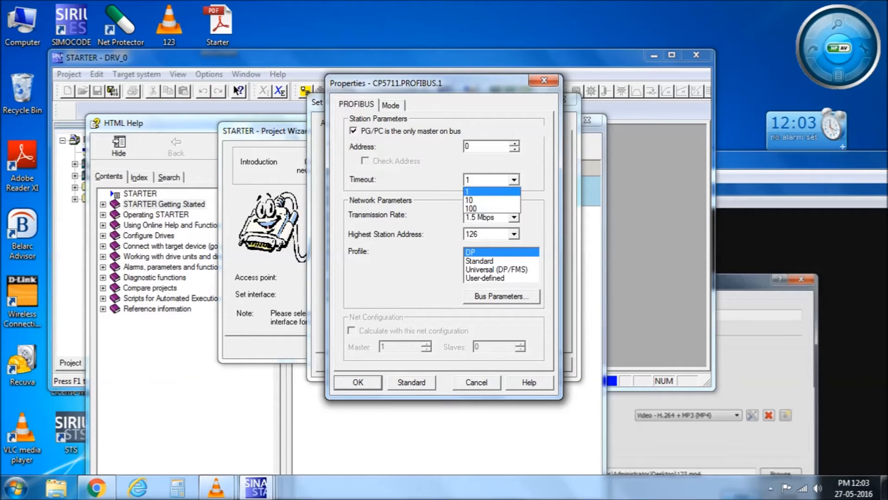
left_click(491, 192)
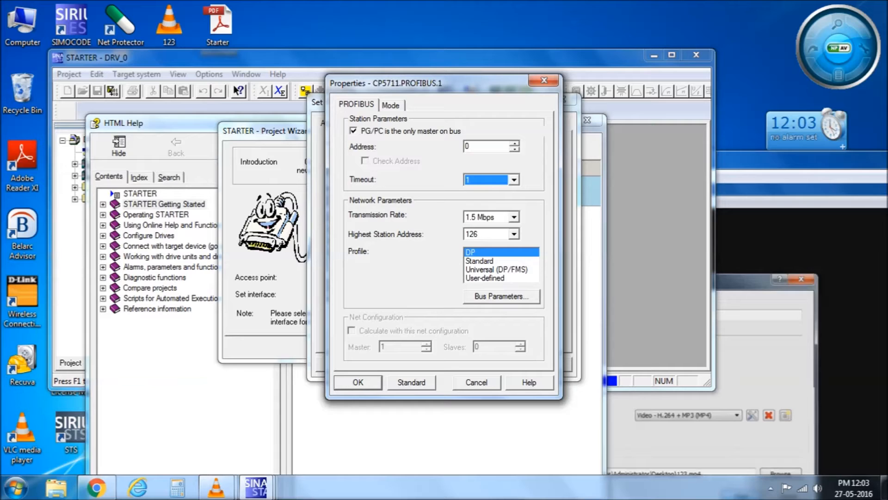
left_click(514, 217)
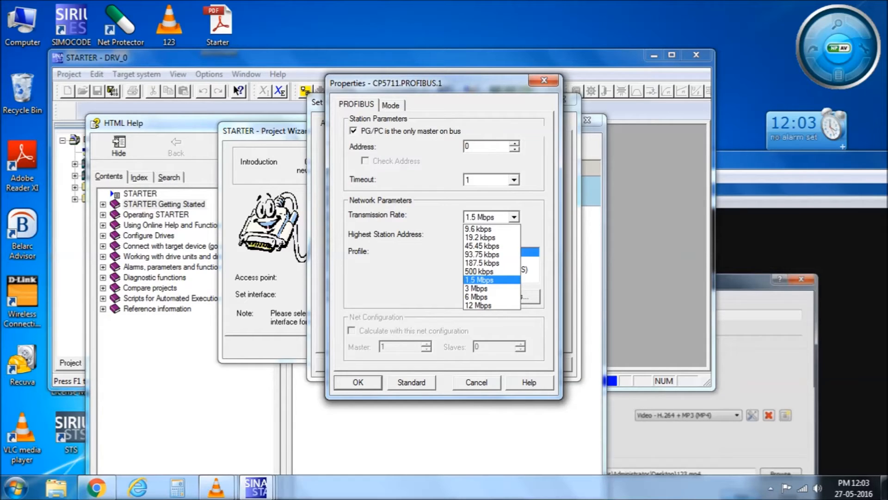
left_click(491, 280)
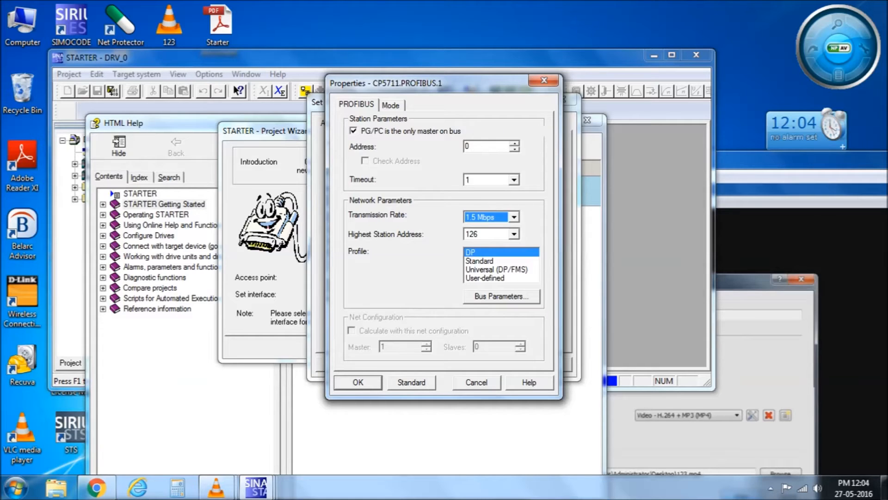
Try highest station address 10, then restore it to 126.
left_click(513, 234)
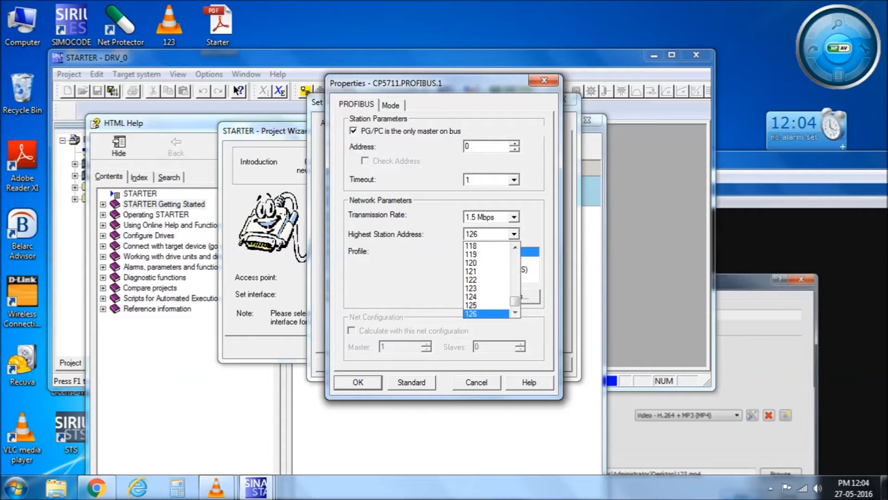
left_click_drag(515, 303, 515, 248)
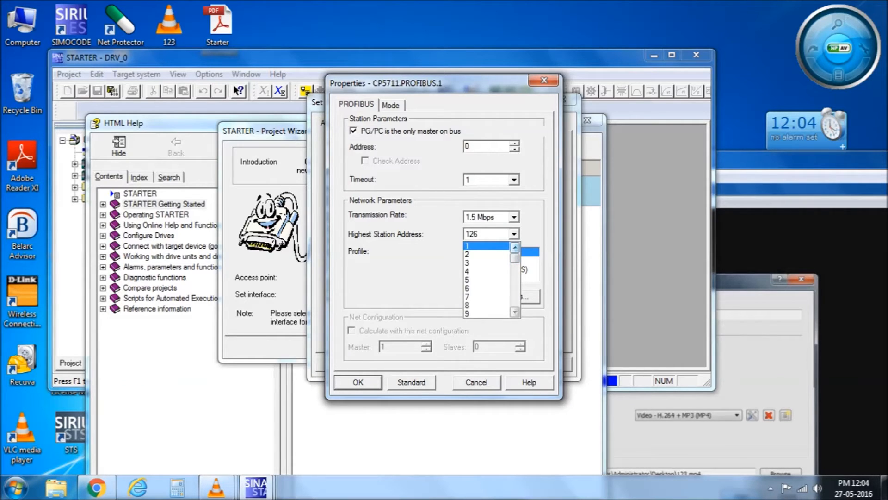
left_click_drag(515, 258, 515, 303)
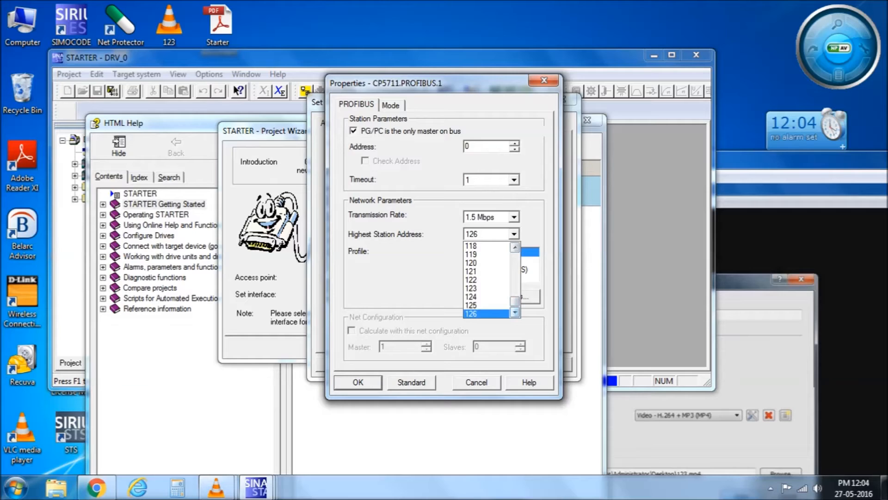
left_click(485, 314)
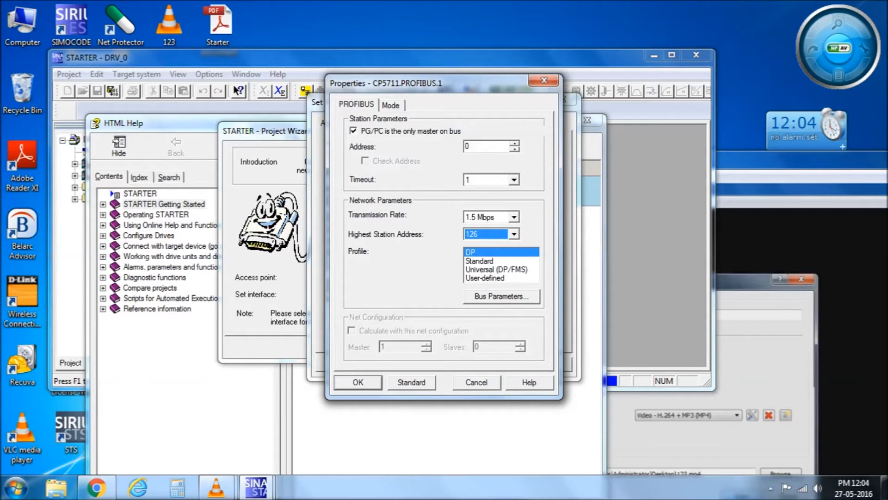
left_click(514, 234)
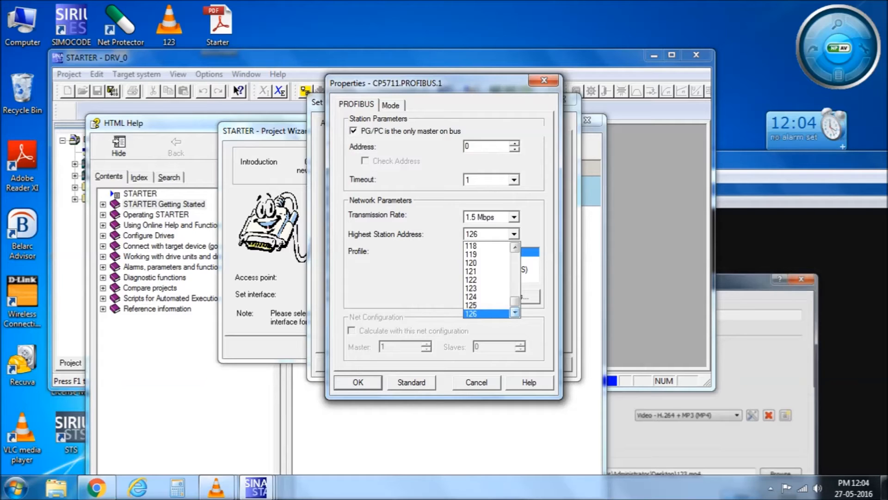
left_click_drag(515, 301, 514, 260)
left_click(486, 263)
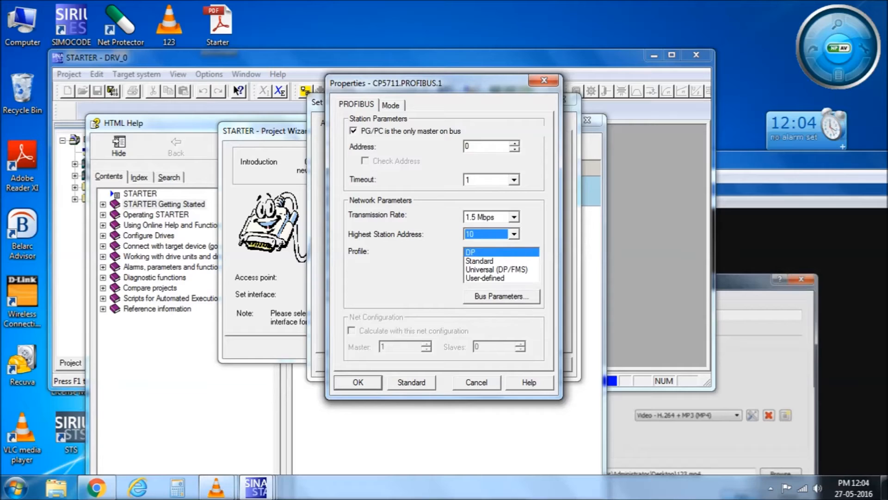
left_click(514, 234)
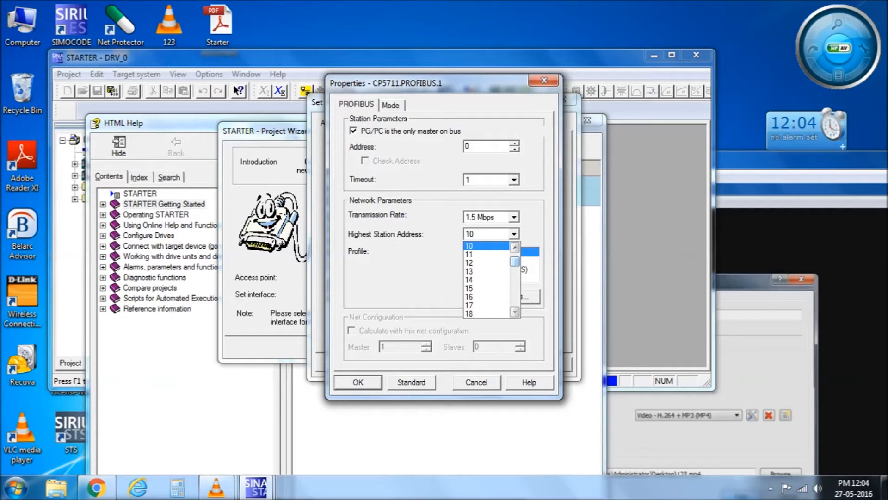
left_click_drag(515, 261, 515, 307)
left_click(481, 313)
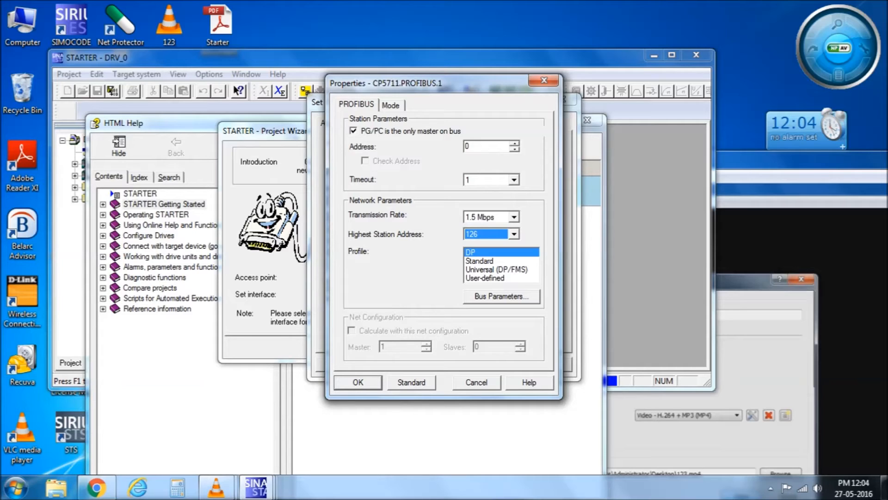
Try the Standard, Universal and User-defined bus profiles, then set the profile back to DP.
left_click(480, 261)
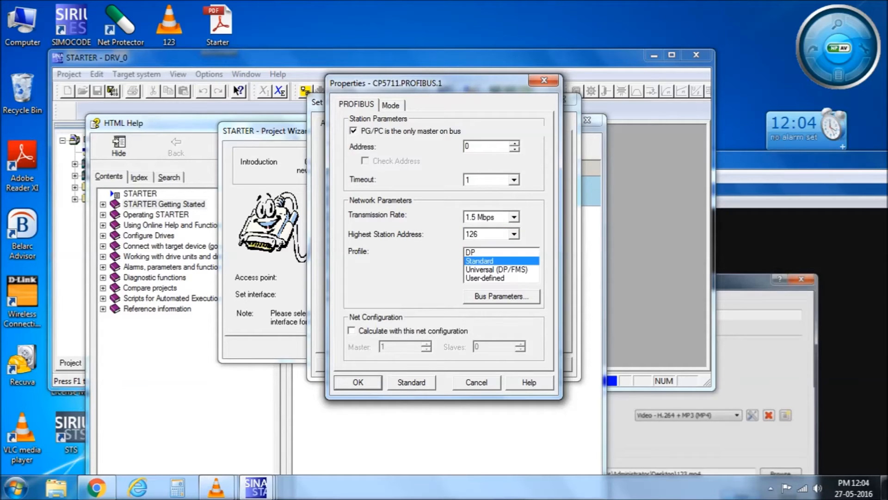
left_click(496, 269)
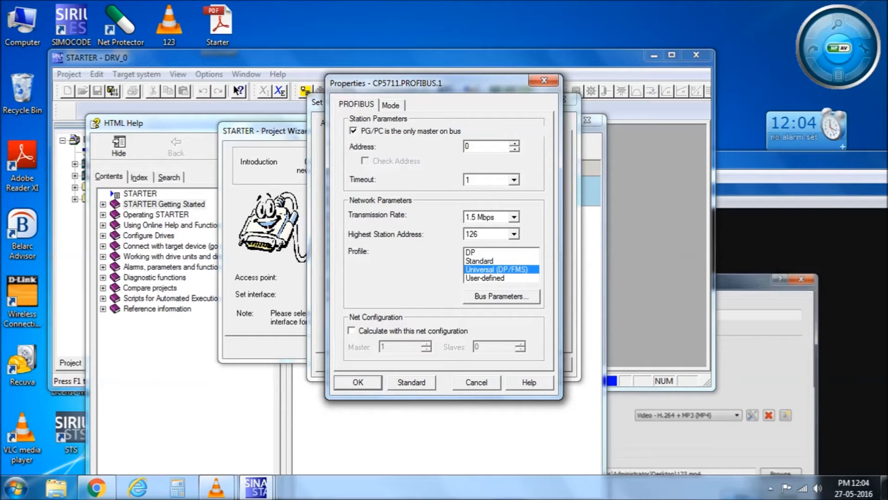
left_click(486, 278)
key("Return")
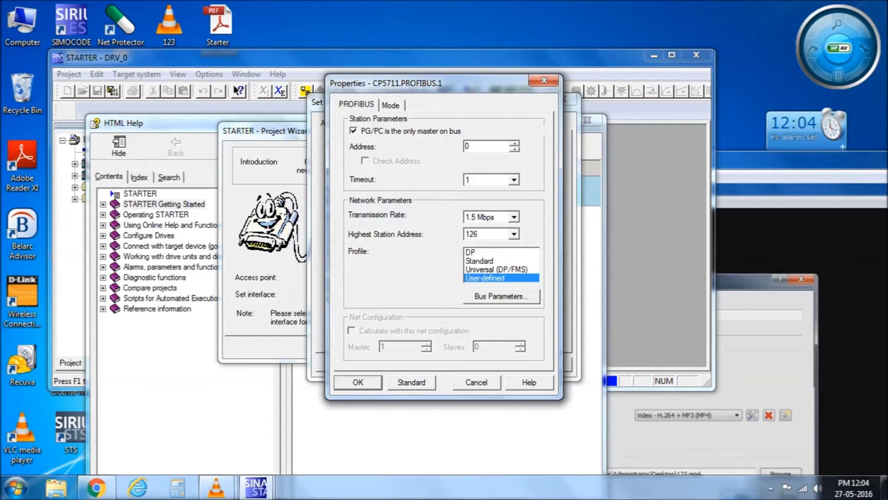
left_click(471, 252)
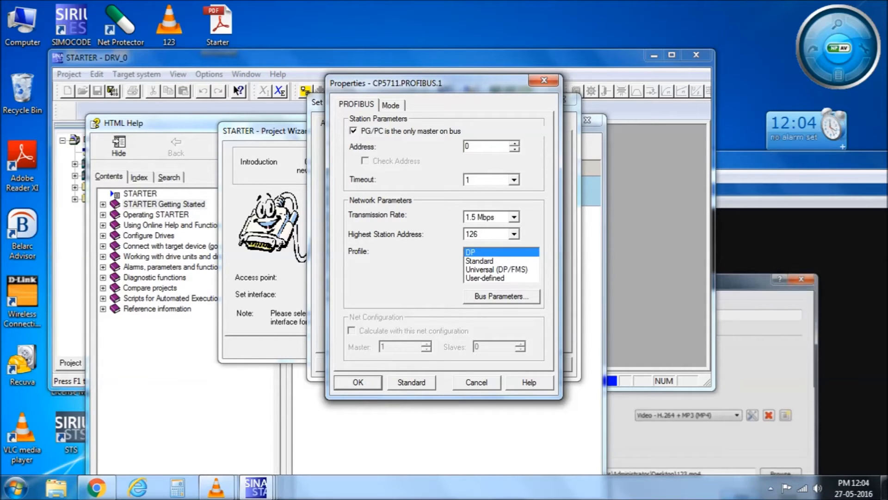
left_click(391, 106)
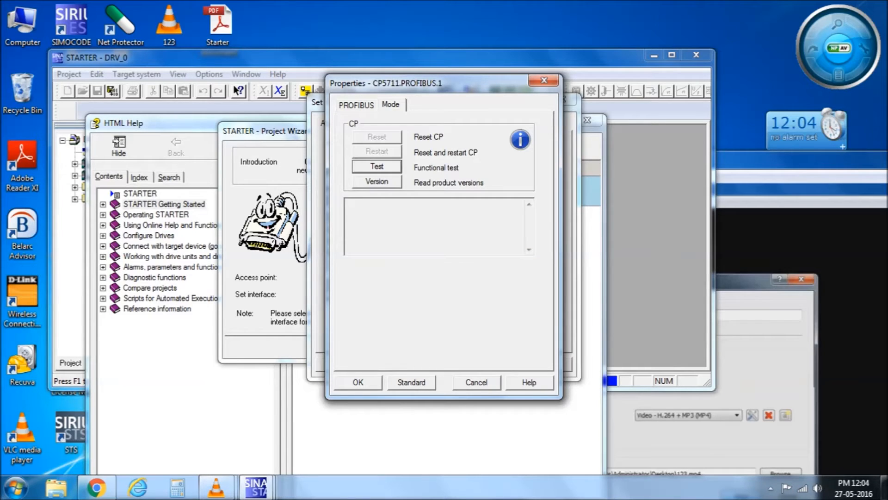
Run the CP5711 functional test and acknowledge its success message.
left_click(377, 167)
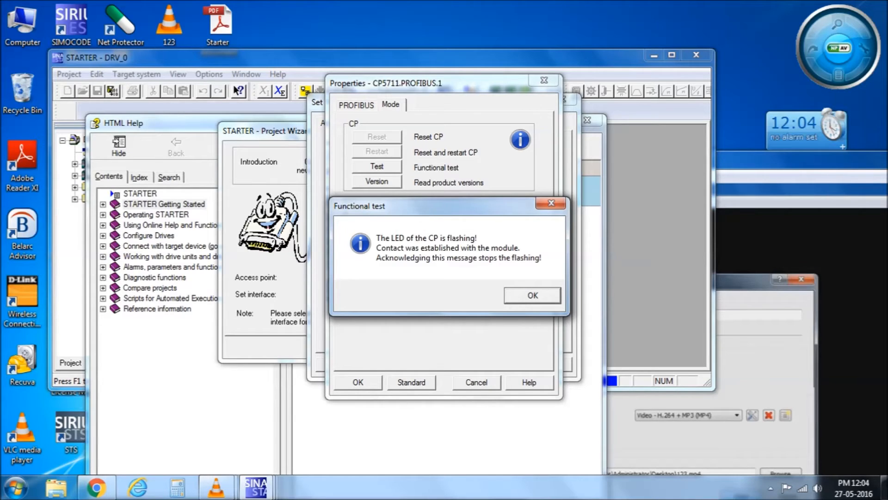
key("Return")
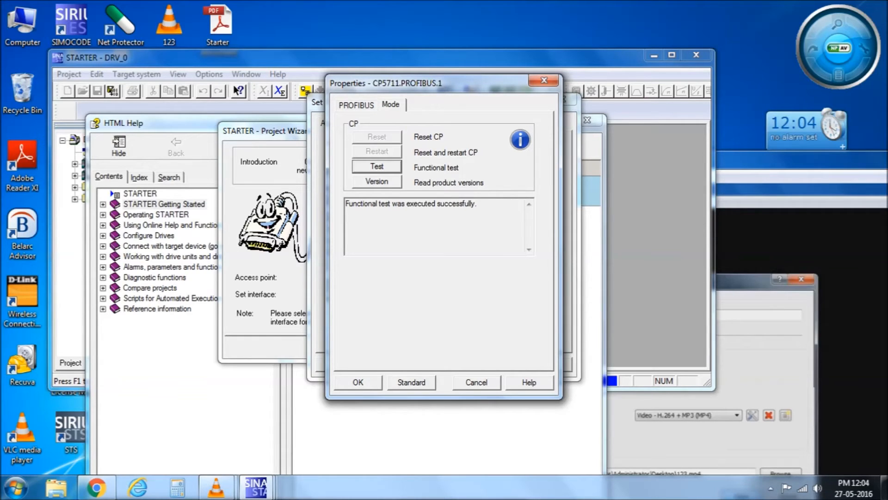
Run PROFIBUS network diagnostics, confirming result OK with only station 0 active.
left_click(358, 383)
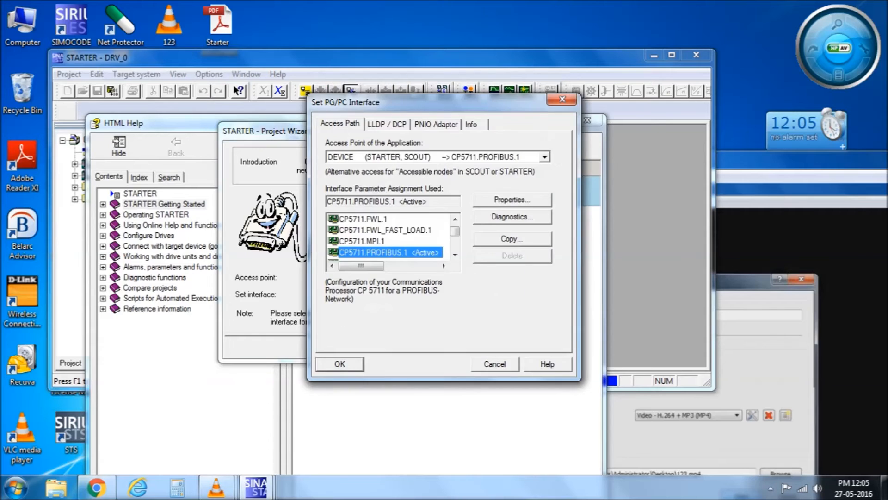
left_click(512, 216)
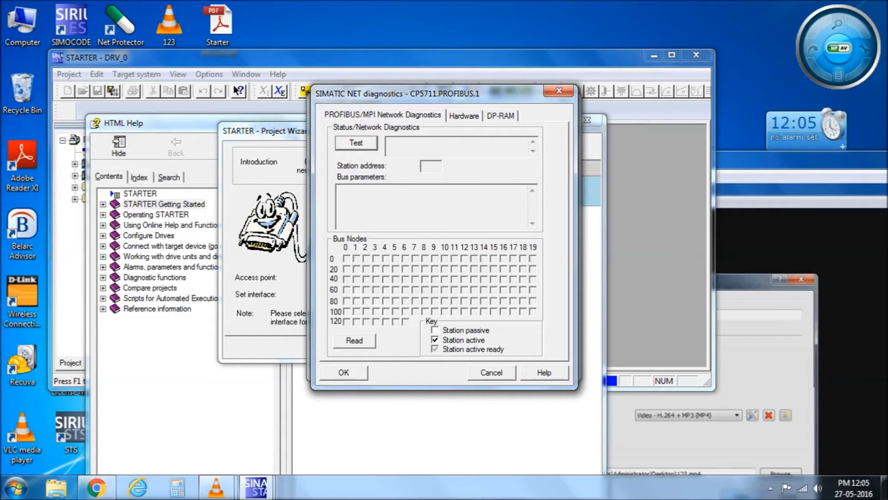
left_click(356, 143)
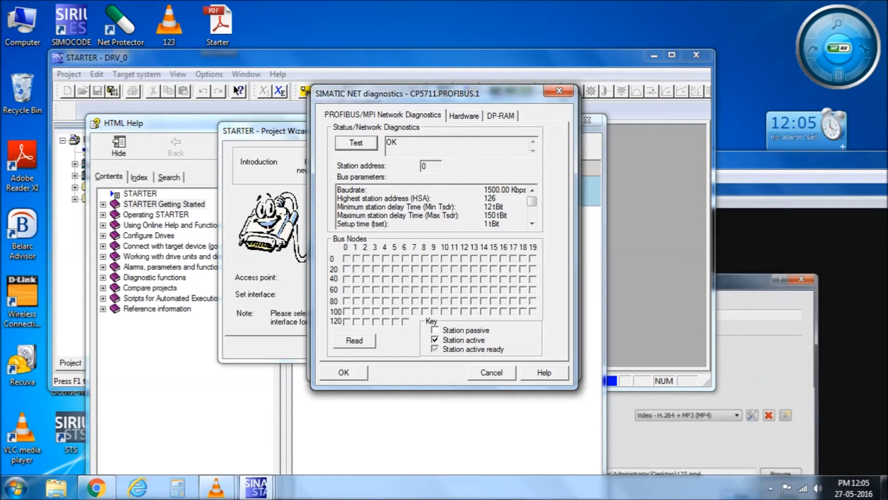
left_click_drag(399, 142, 386, 143)
left_click(428, 167)
left_click_drag(348, 198, 429, 198)
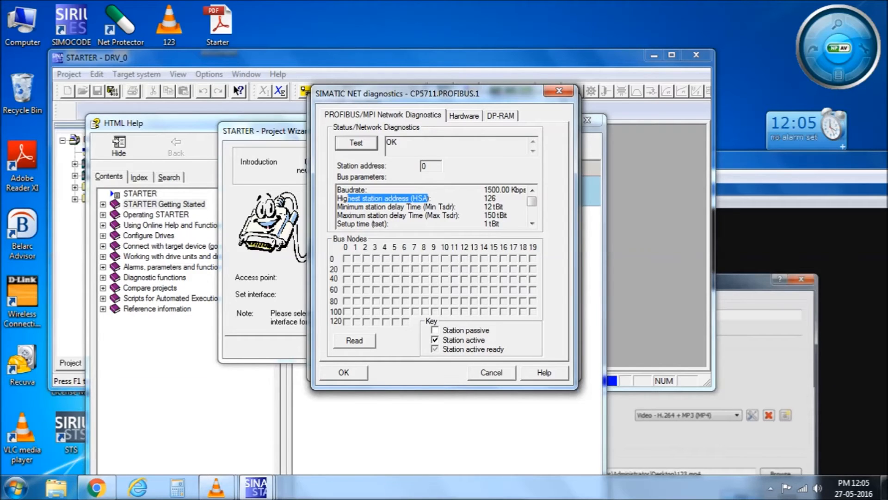
left_click(354, 341)
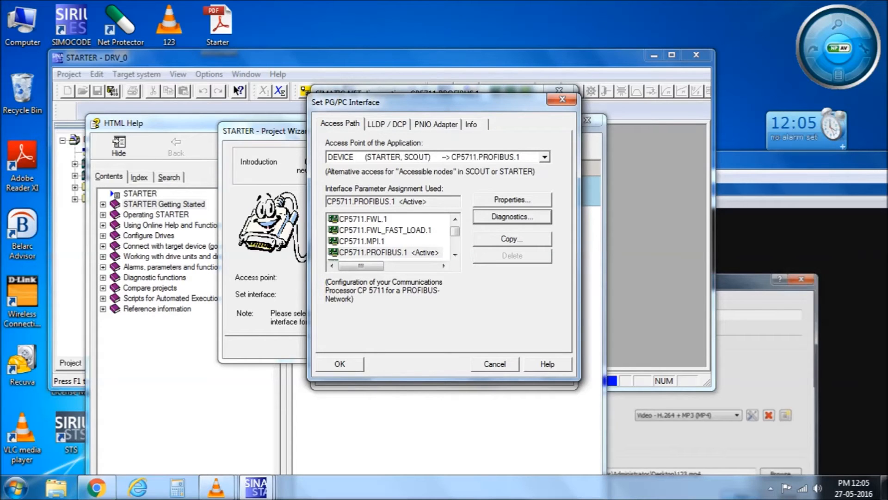
Close the diagnostics windows and confirm CP5711.PROFIBUS.1 as the connection interface.
key("Escape")
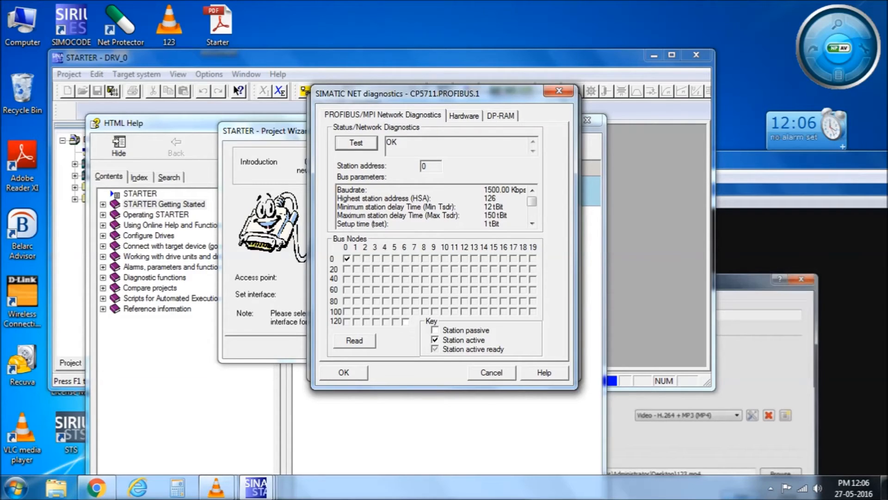
key("Escape")
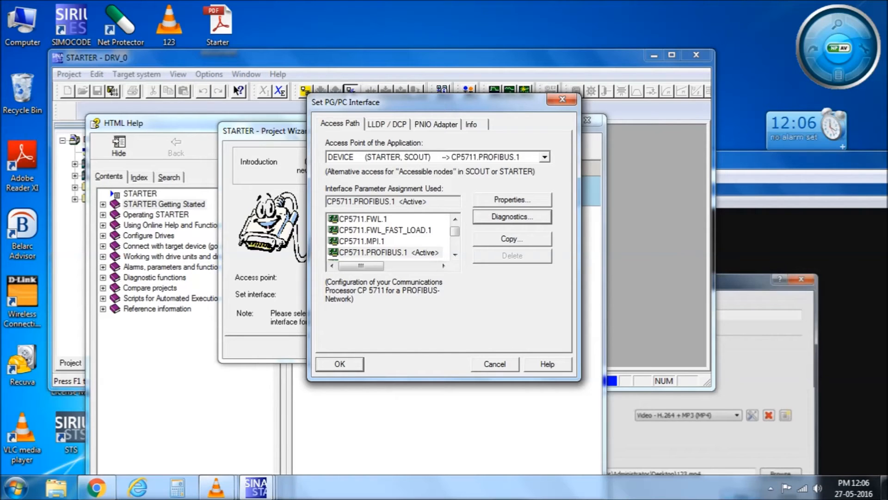
key("Return")
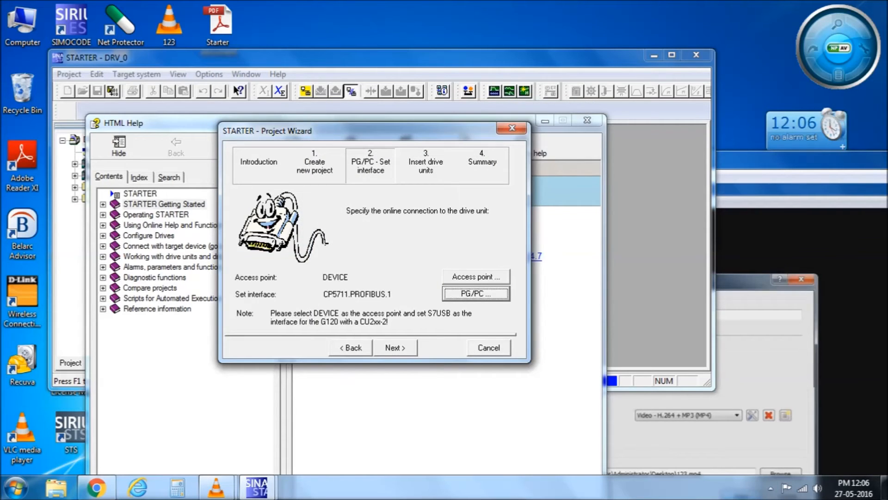
Insert the detected DCM_STANDARD_CUD drive unit and complete the wizard to create DRV_1.
key("Return")
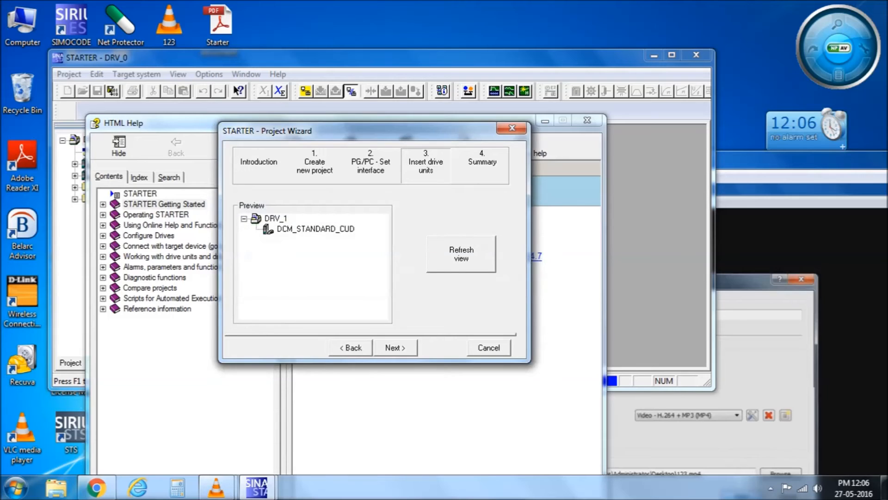
left_click(315, 229)
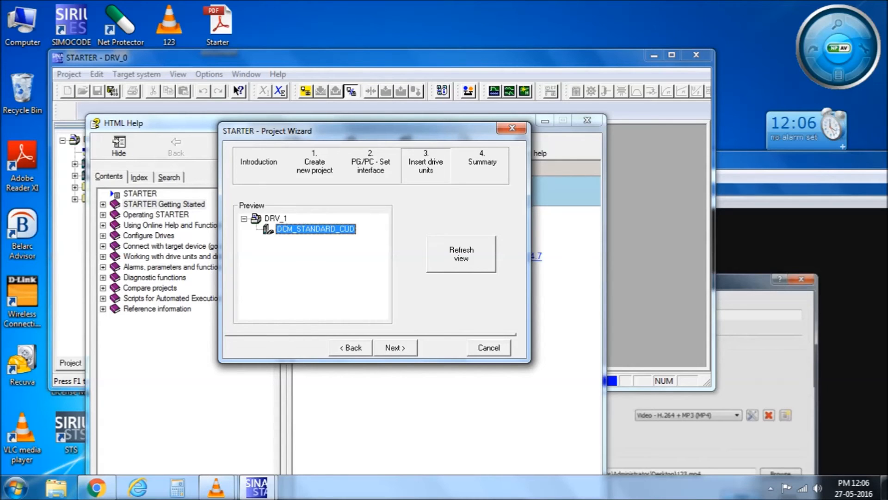
key("Return")
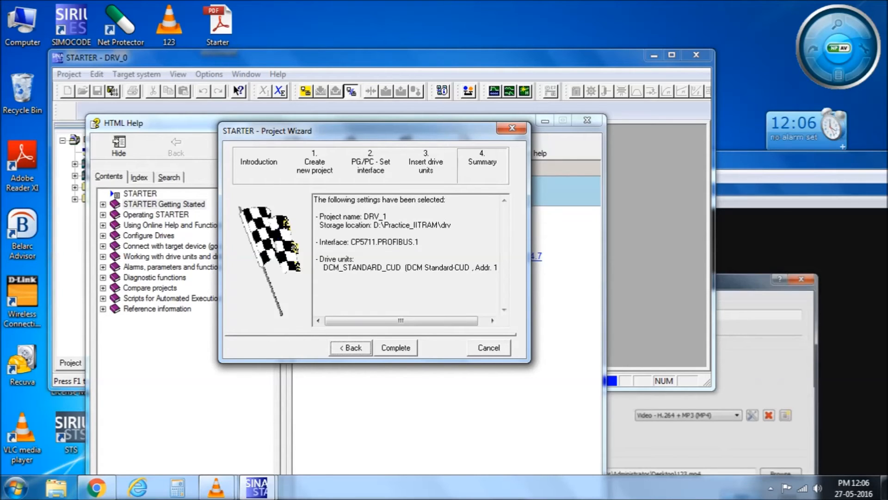
key("Return")
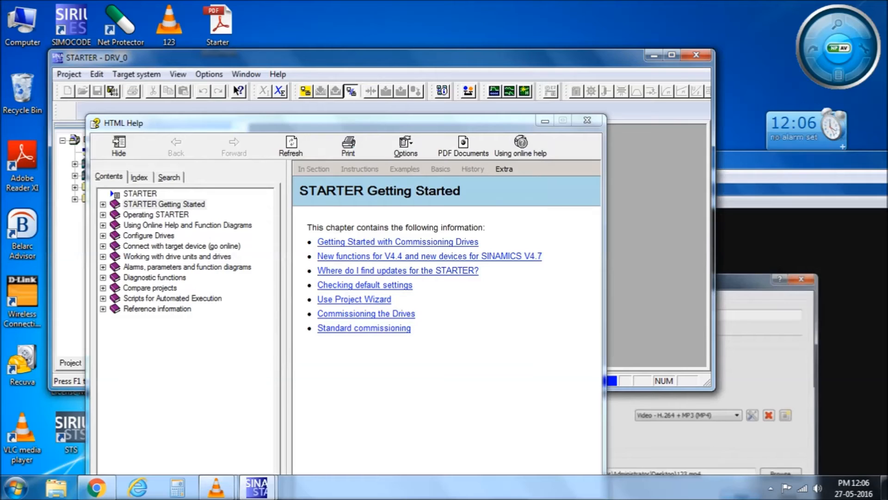
Close help, maximize STARTER, and browse DCM_STANDARD_CUD, SINAMICS LIBRARIES and MONITOR in the tree.
left_click(587, 120)
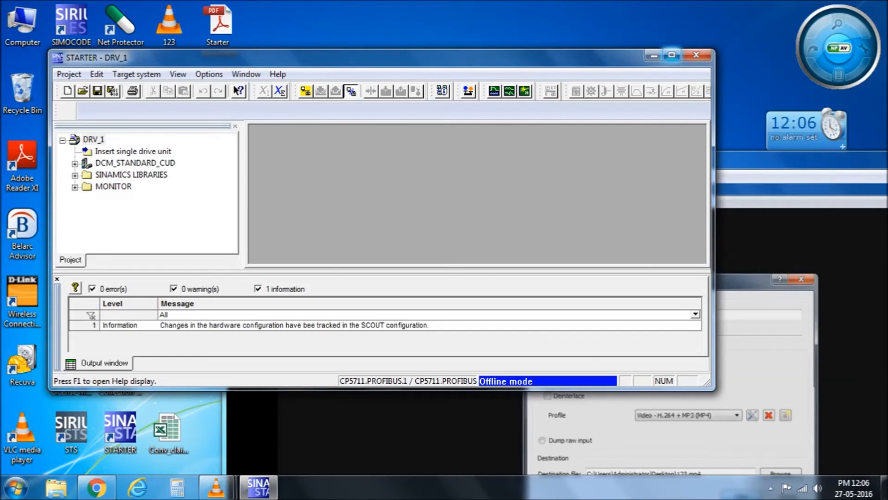
left_click(672, 55)
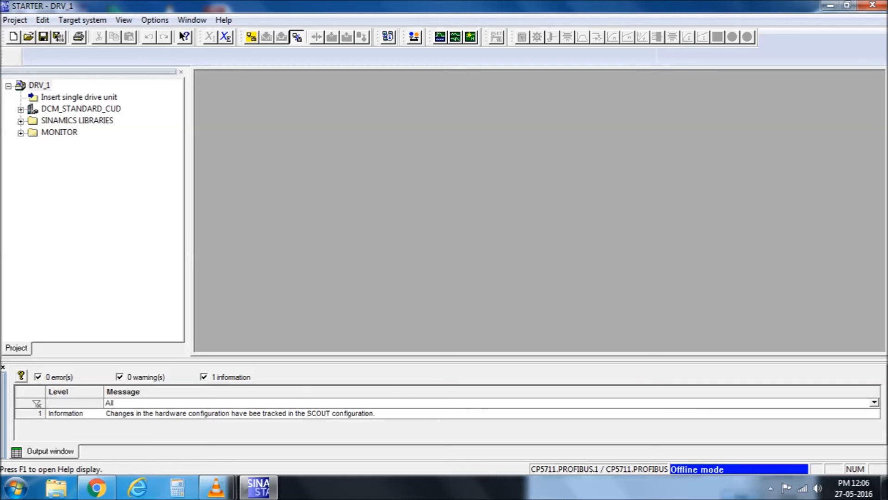
double_click(81, 109)
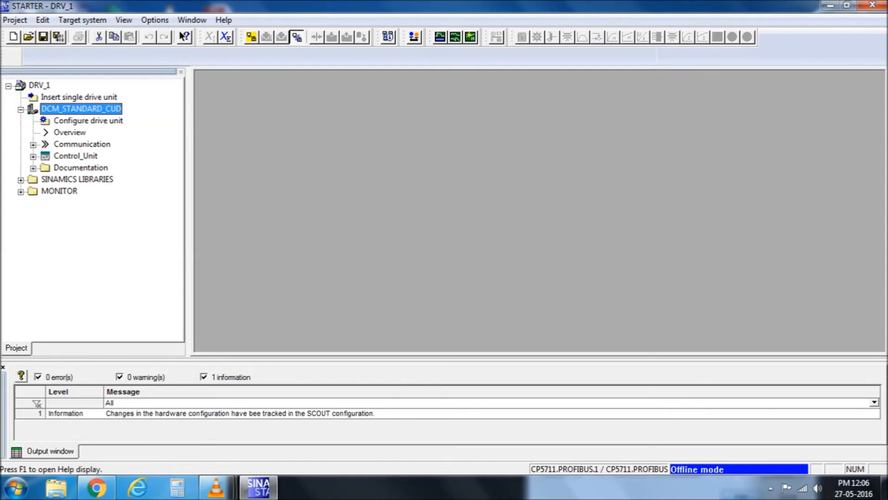
left_click(21, 180)
left_click(21, 203)
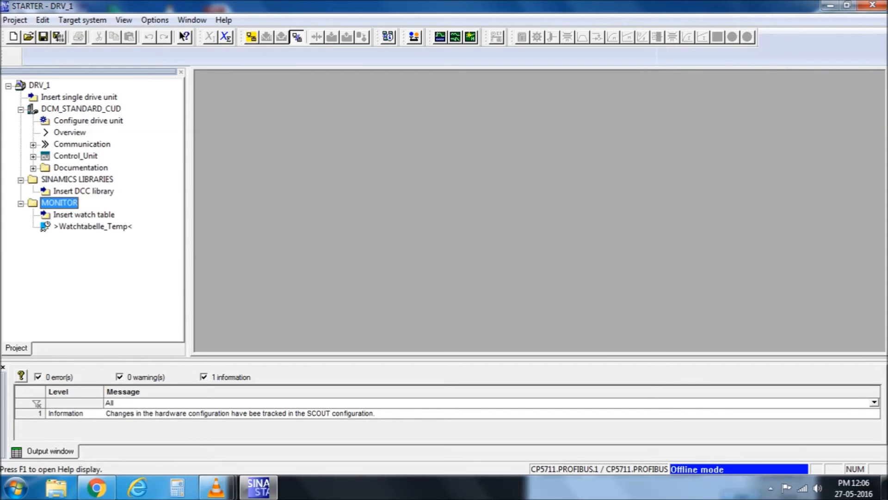
double_click(59, 202)
double_click(76, 179)
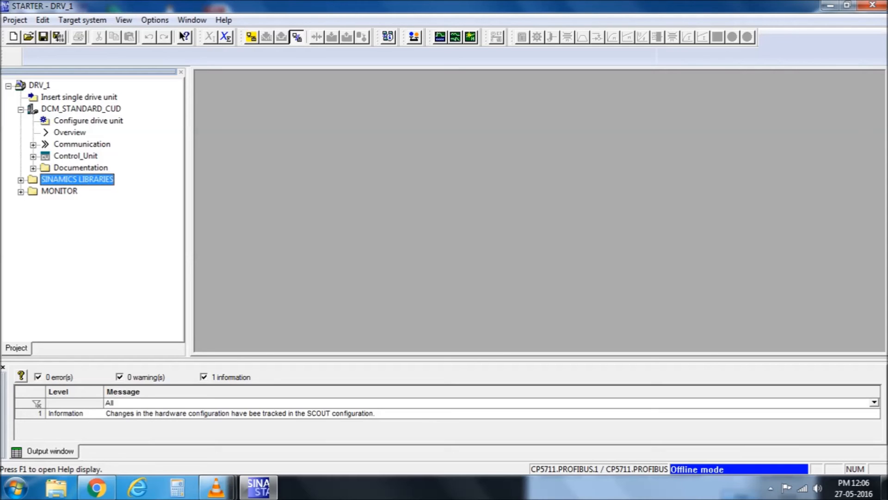
left_click(21, 109)
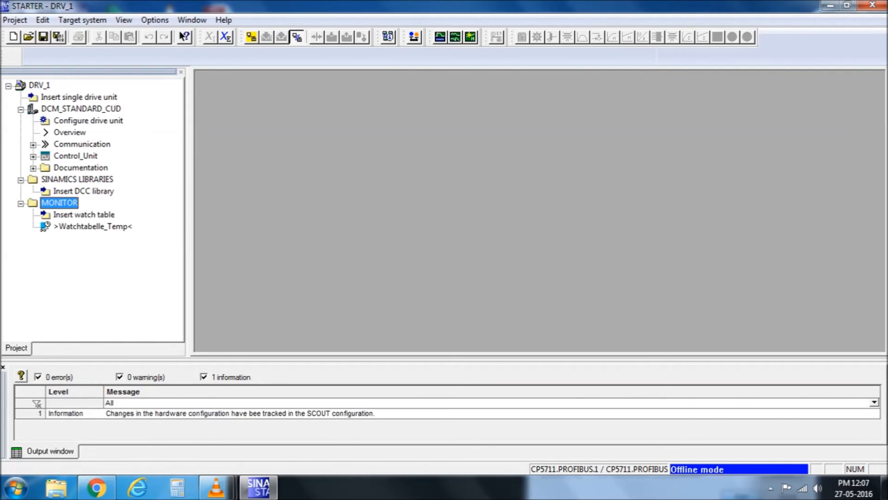
Search accessible nodes and accept Drive_unit_1 (address 126, DCM Standard-CUD) into DRV_1.
left_click(388, 36)
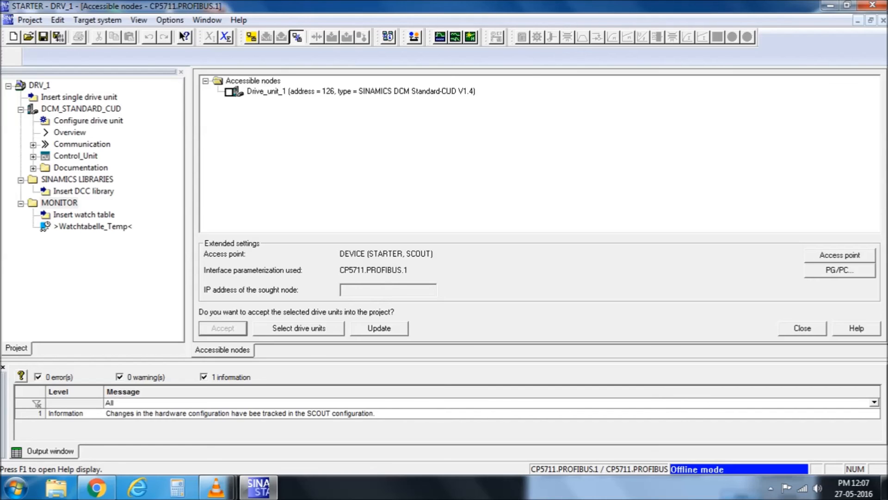
left_click(228, 92)
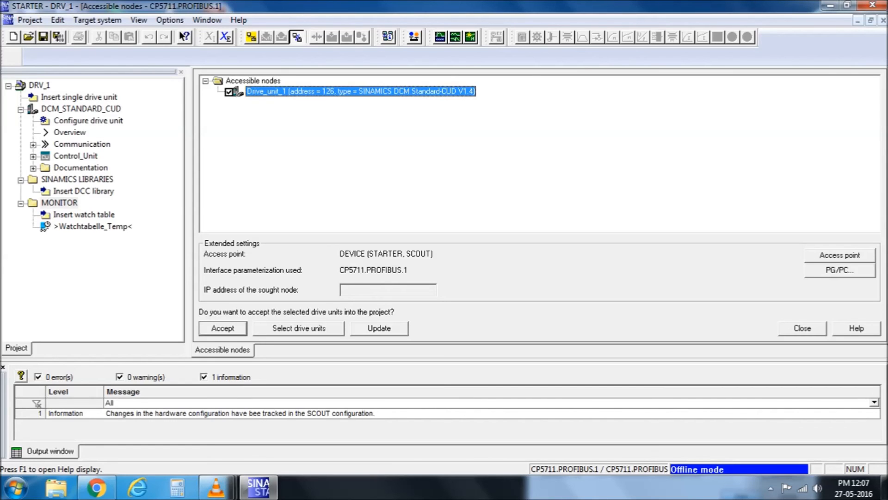
left_click(223, 328)
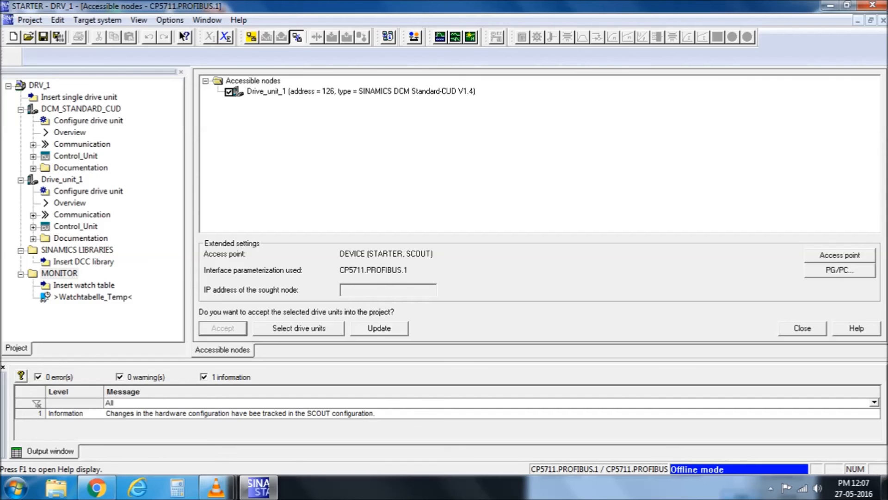
left_click(841, 255)
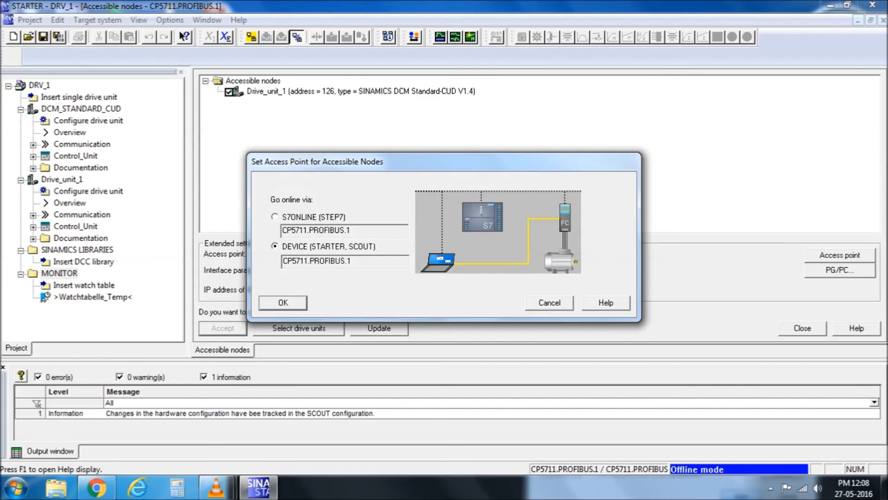
Accept the DEVICE access point and review the CP5711.PROFIBUS.1 PG/PC interface settings.
key("Return")
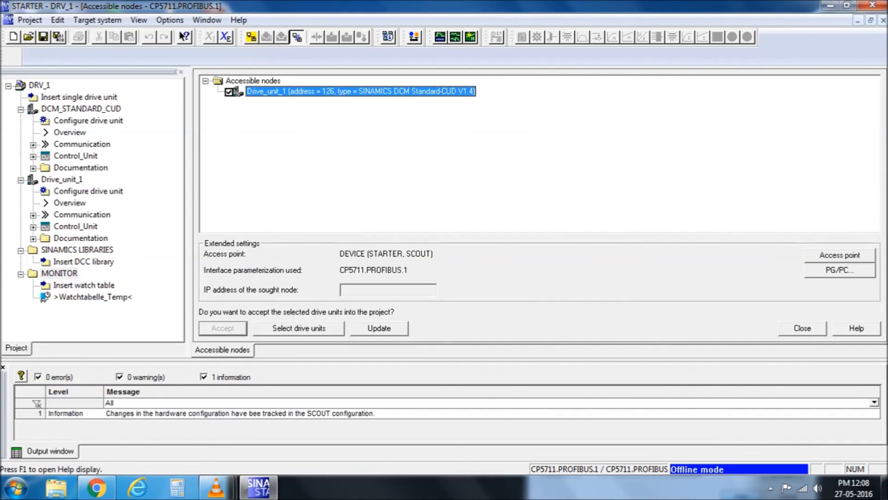
left_click(840, 270)
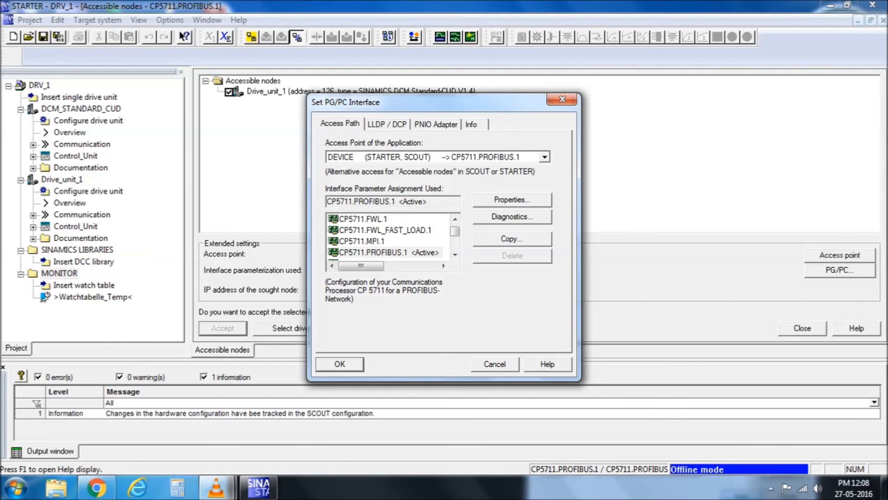
key("Escape")
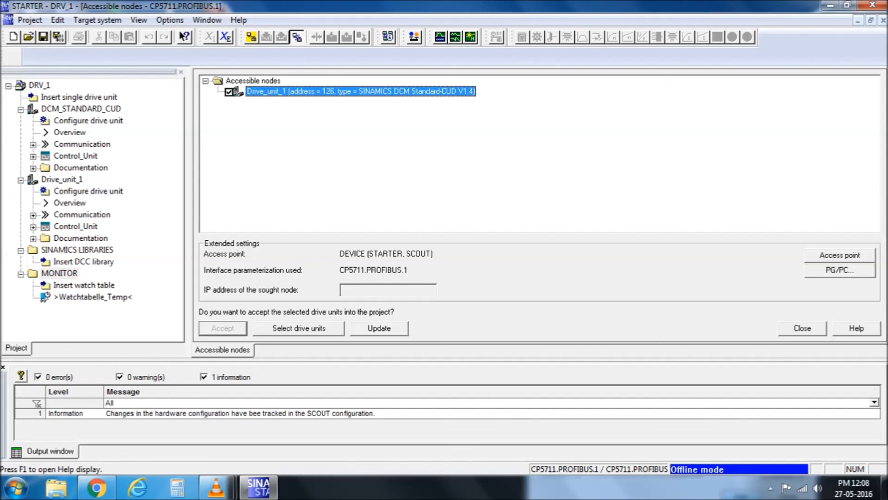
Collapse the SINAMICS LIBRARIES and MONITOR folders in the project tree.
double_click(76, 250)
double_click(59, 262)
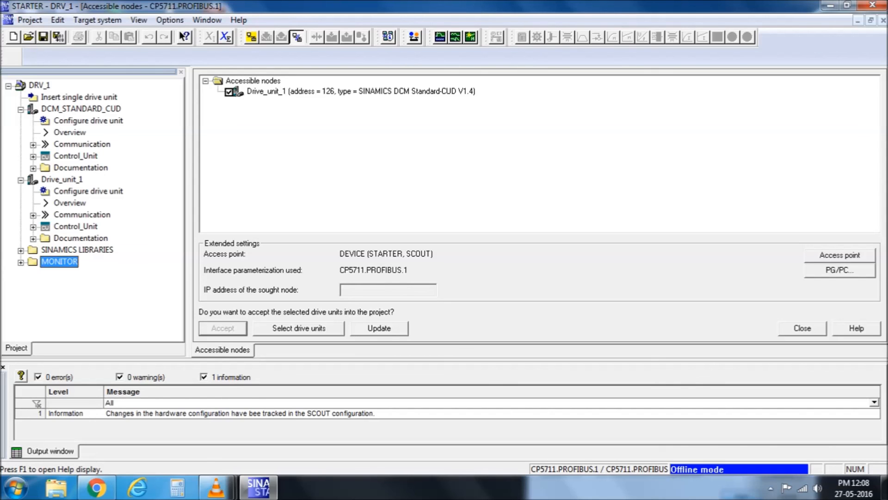
left_click(884, 488)
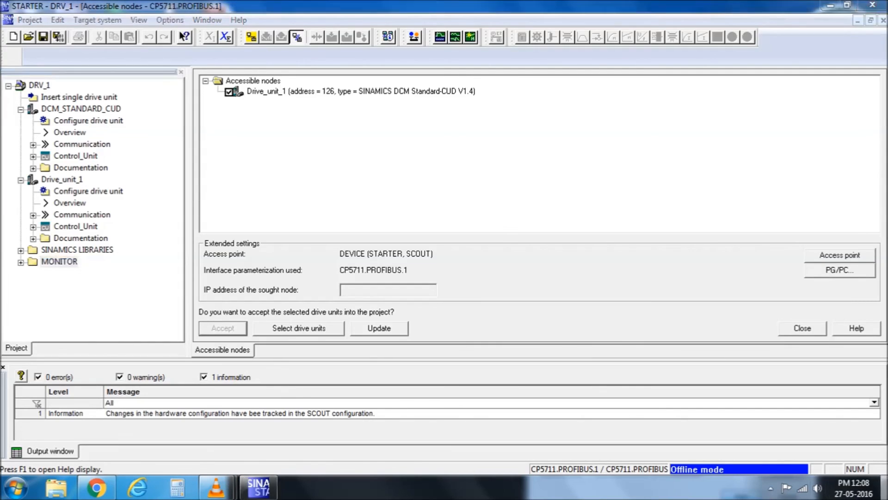
Open the DCM document and start a new paragraph after 'USB port.'.
double_click(413, 160)
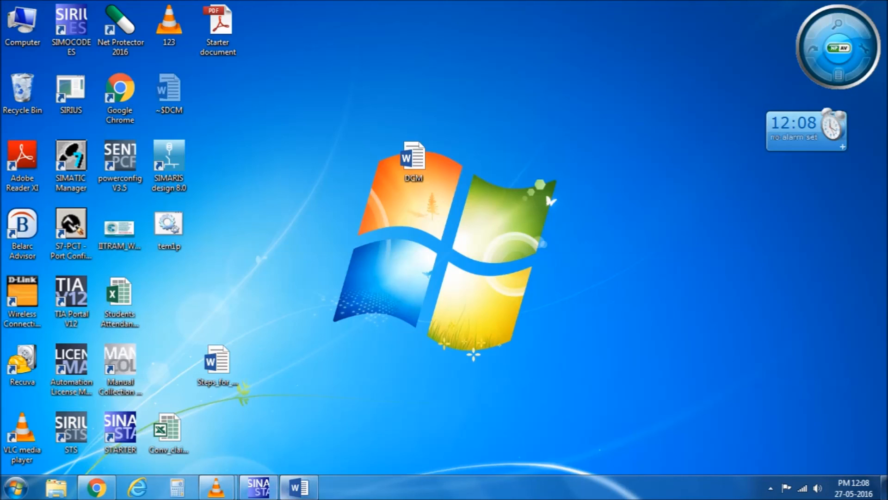
mouse_move(300, 487)
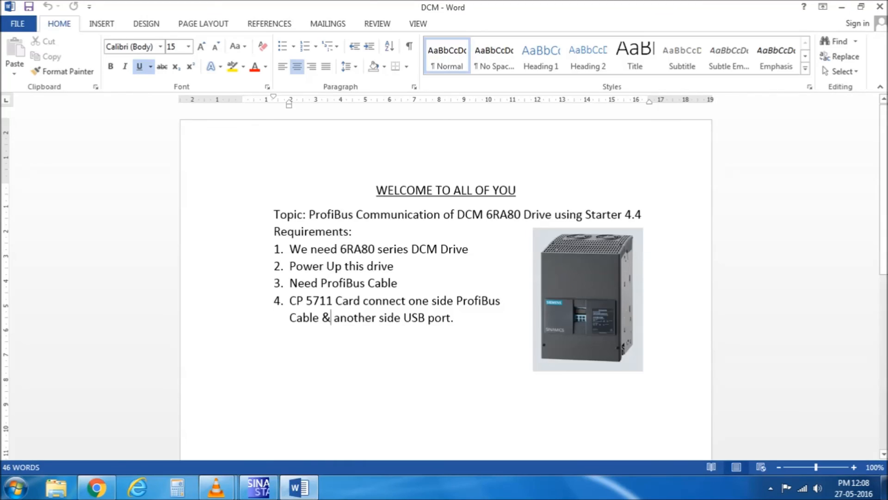
left_click(457, 317)
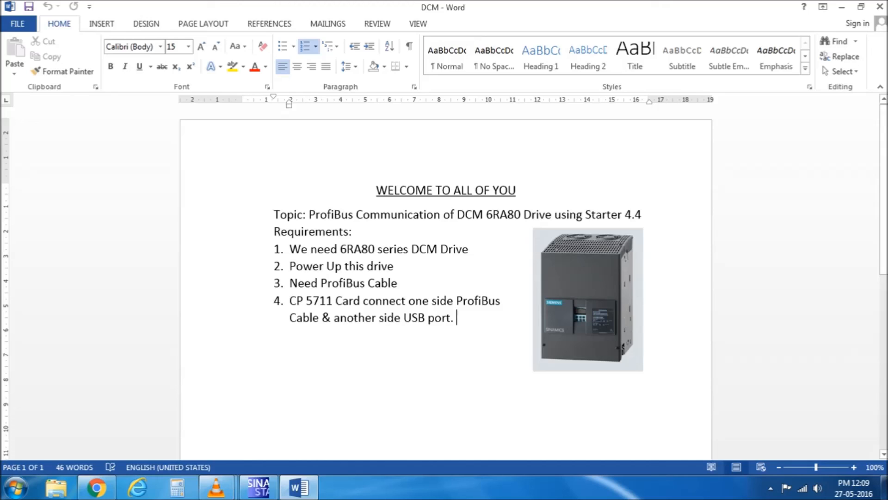
key("Return")
key("Return")
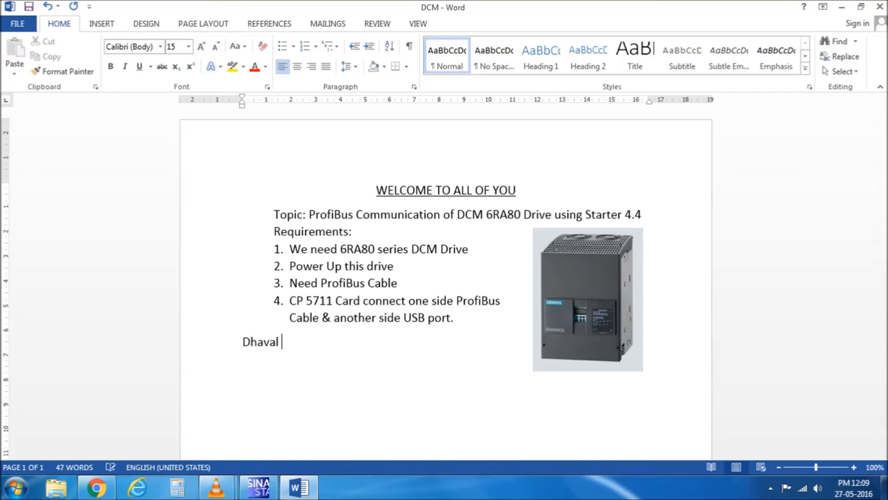
Enter the presenter's name and phone number on separate lines, leaving an empty line below.
key("Return")
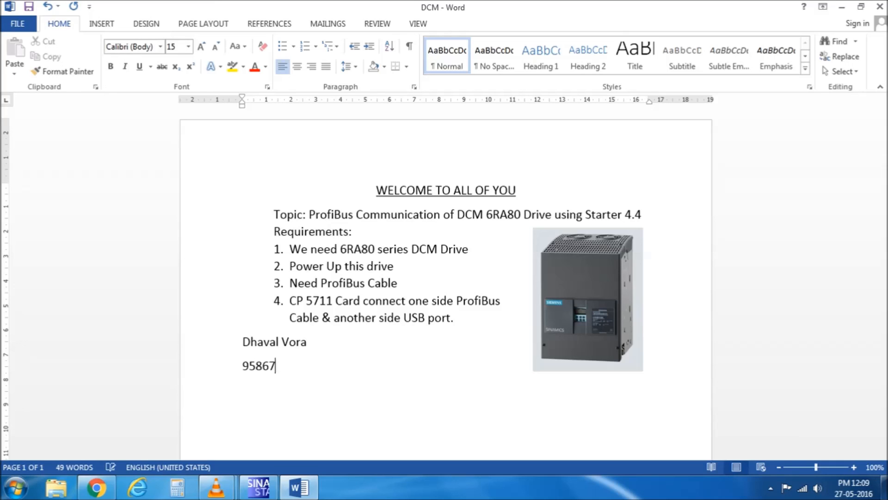
key("Return")
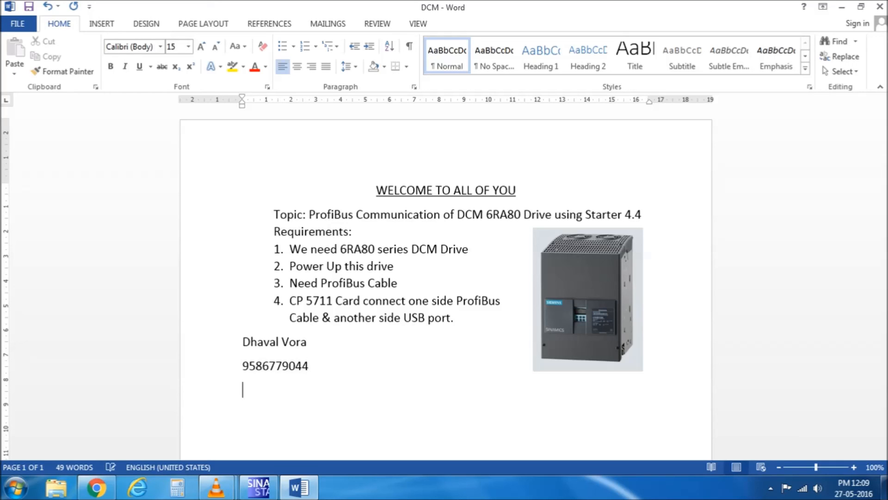